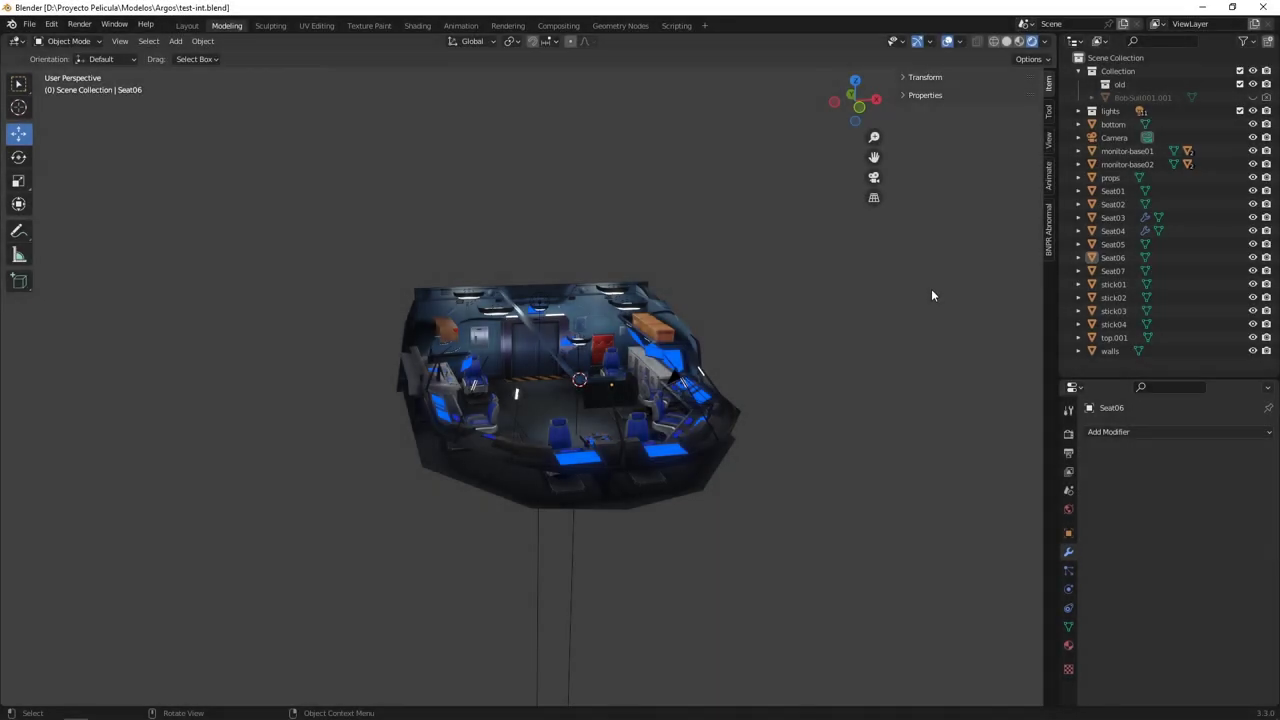
Examine the spaceship cockpit model from outside, and inspect the seats, consoles and walls inside it.
scroll(904, 324, up, 3)
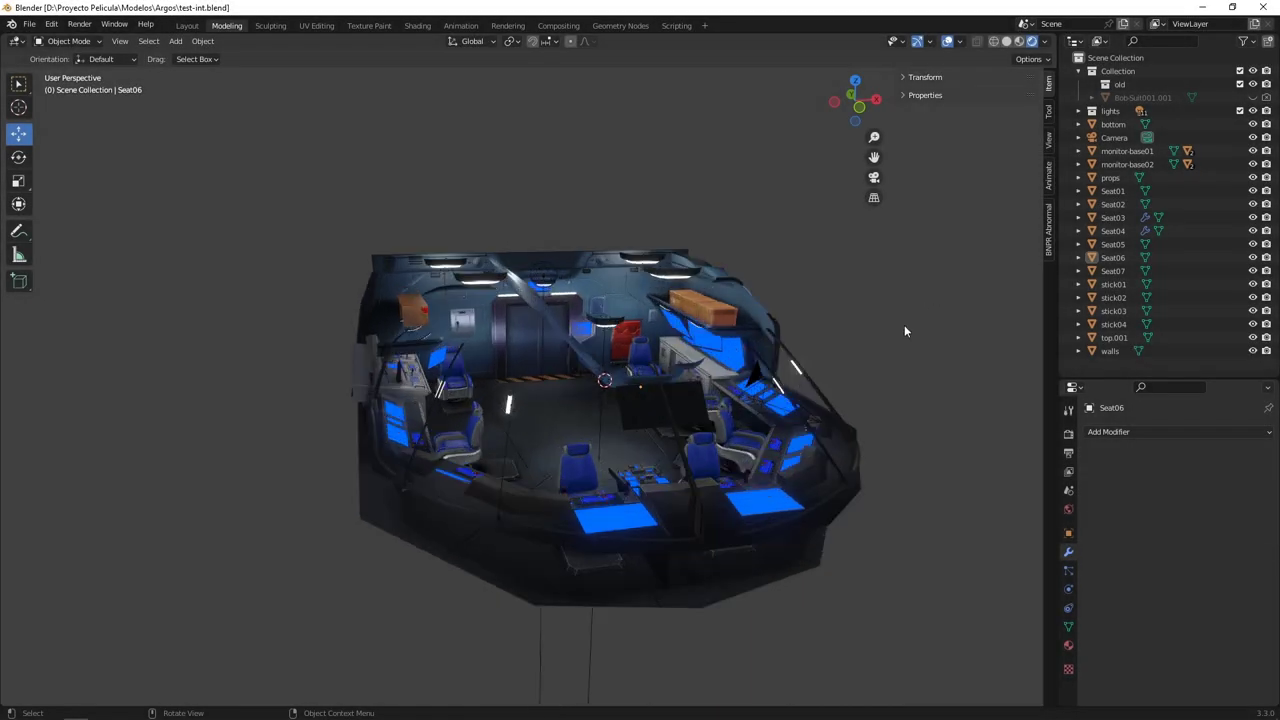
middle_drag(934, 300, 668, 302)
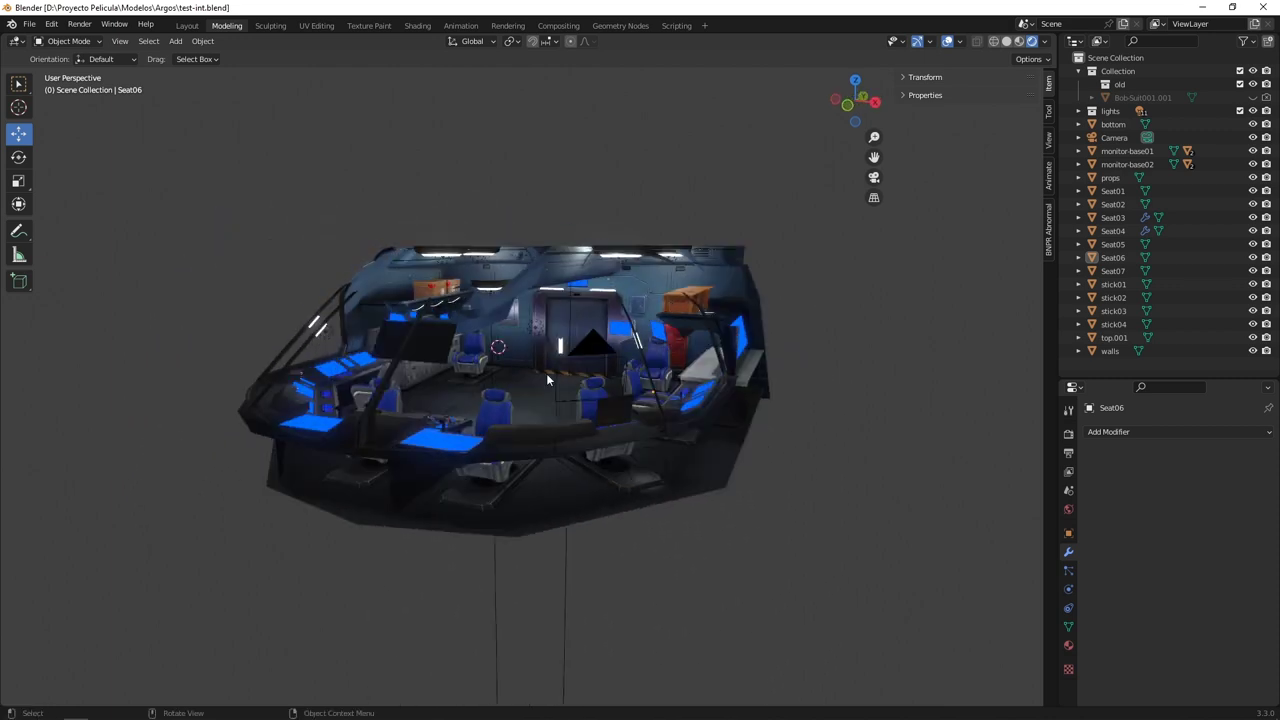
scroll(546, 378, up, 2)
scroll(573, 363, up, 4)
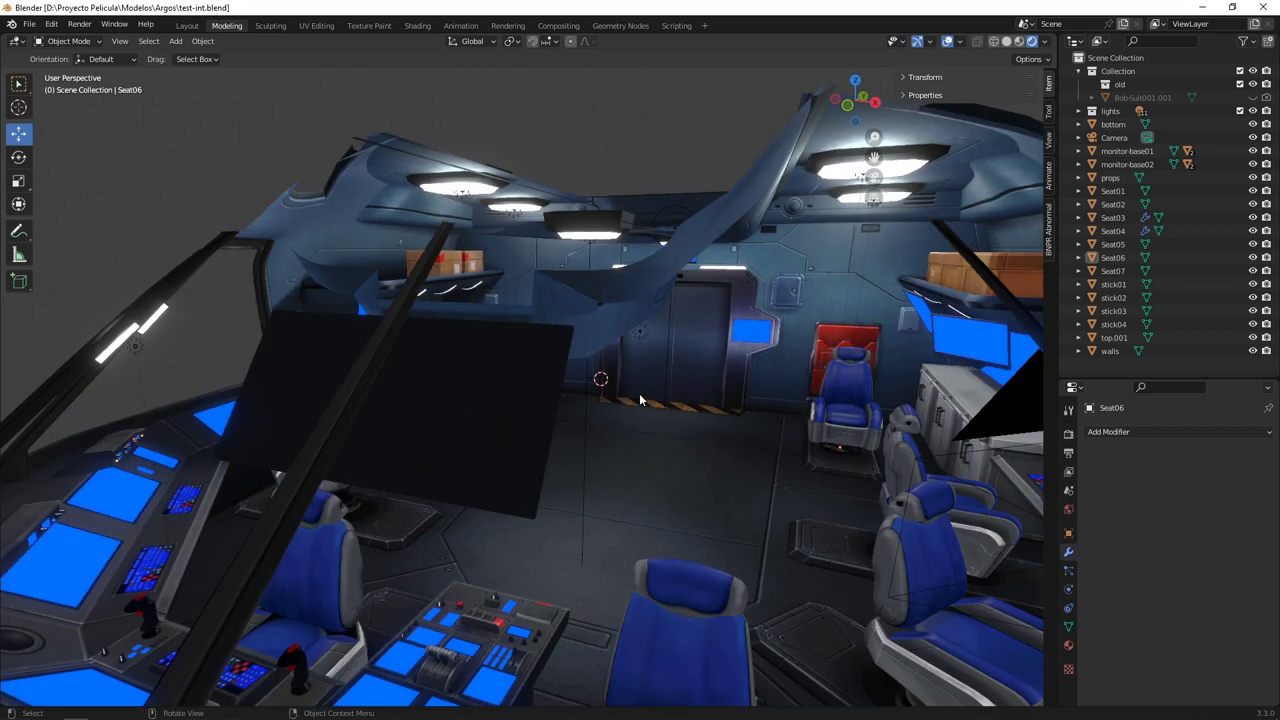
mouse_move(639, 393)
middle_down()
mouse_move(625, 380)
mouse_move(669, 388)
mouse_move(629, 375)
mouse_move(653, 394)
middle_up()
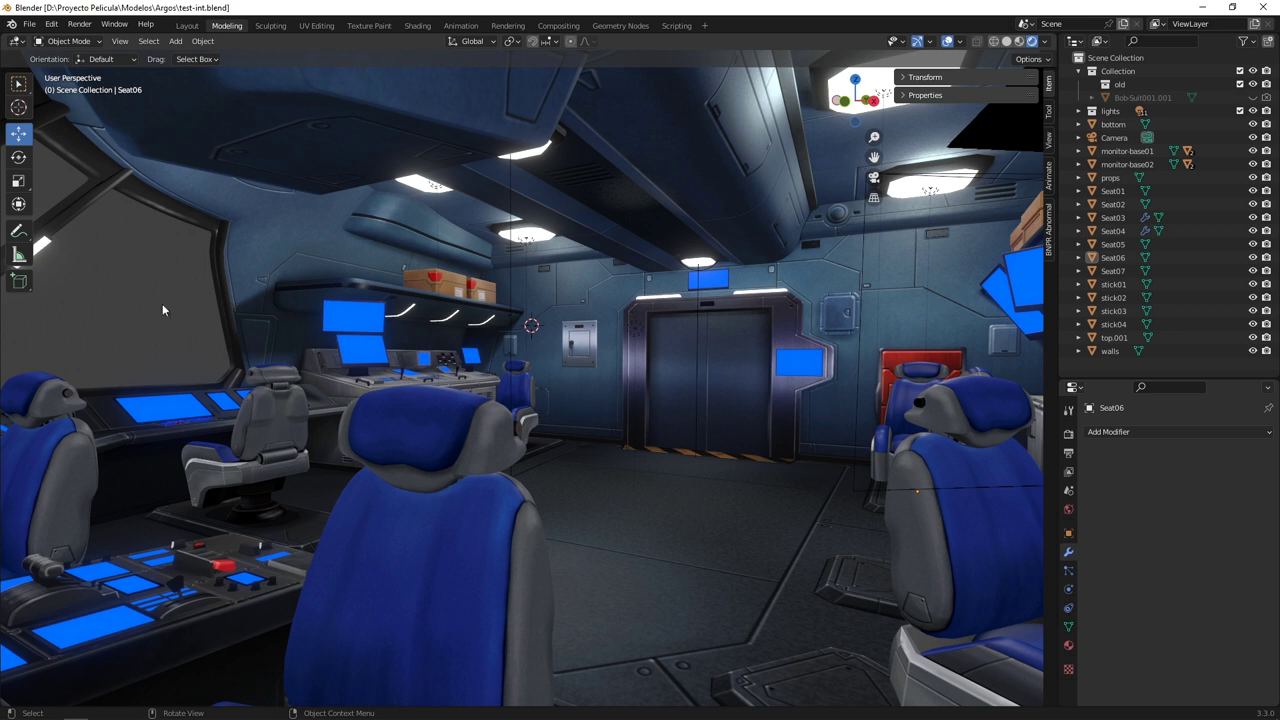
scroll(534, 360, up, 2)
middle_drag(578, 362, 548, 413)
shift+middle_drag(620, 450, 540, 330)
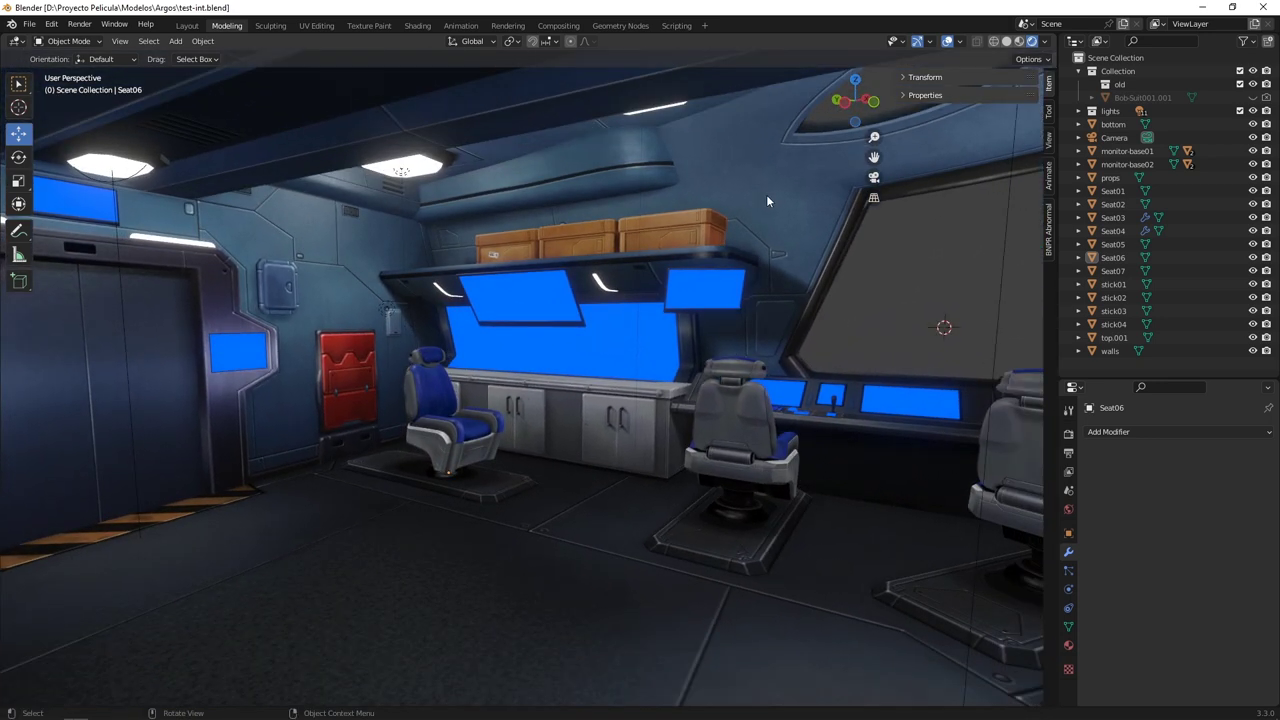
Inspect the mesh topology of the walls object and the top.001 ceiling in Edit Mode, returning to Object Mode.
click(766, 200)
key(Tab)
middle_drag(809, 266, 726, 292)
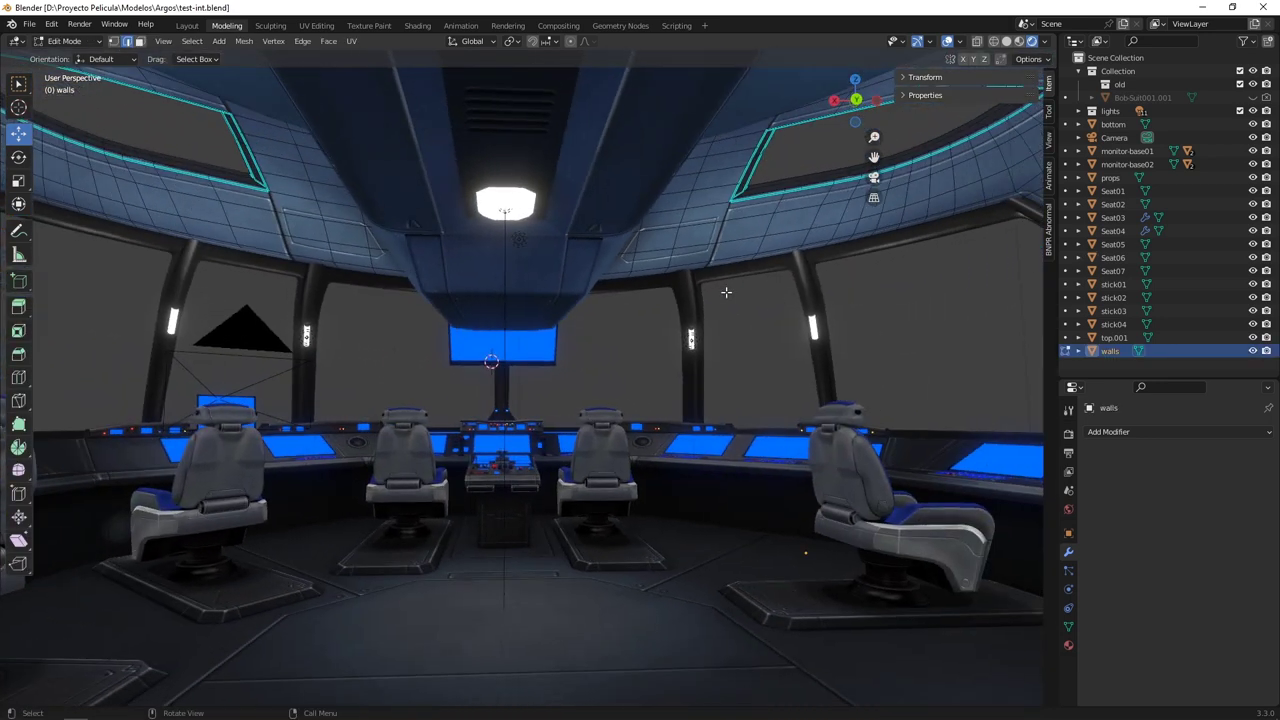
key(Tab)
click(545, 280)
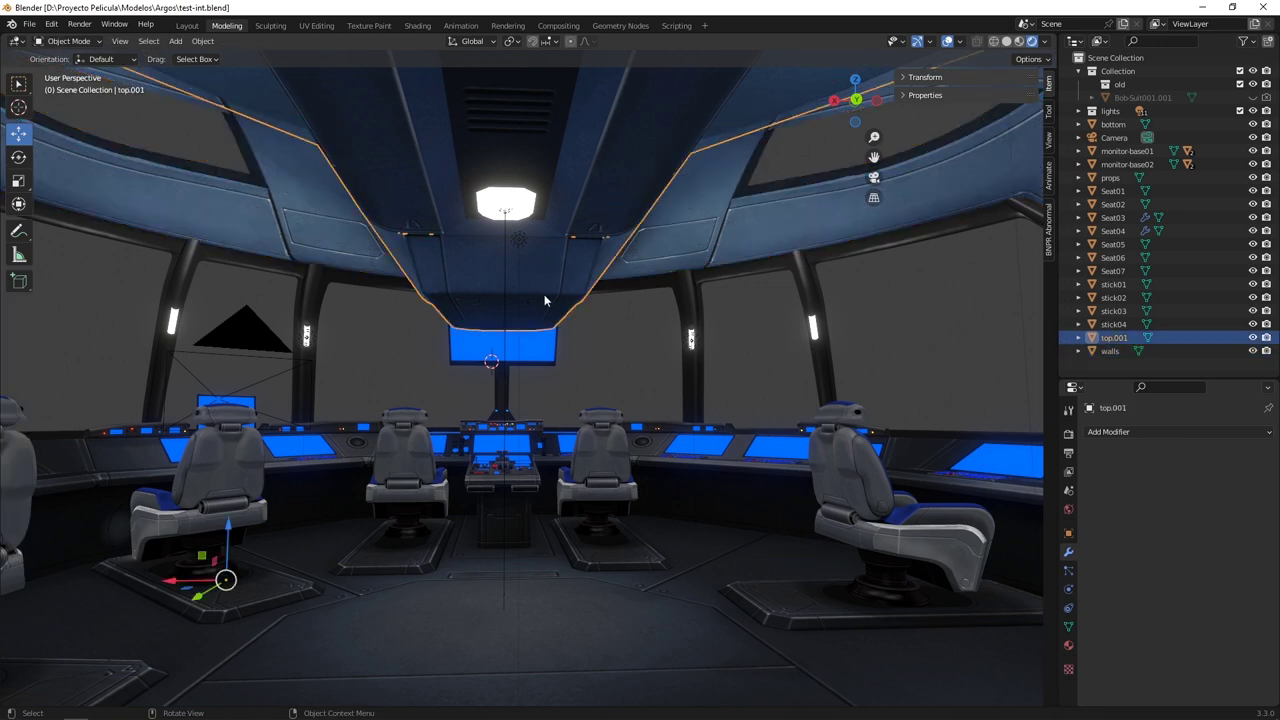
key(Tab)
middle_drag(540, 297, 768, 318)
key(Tab)
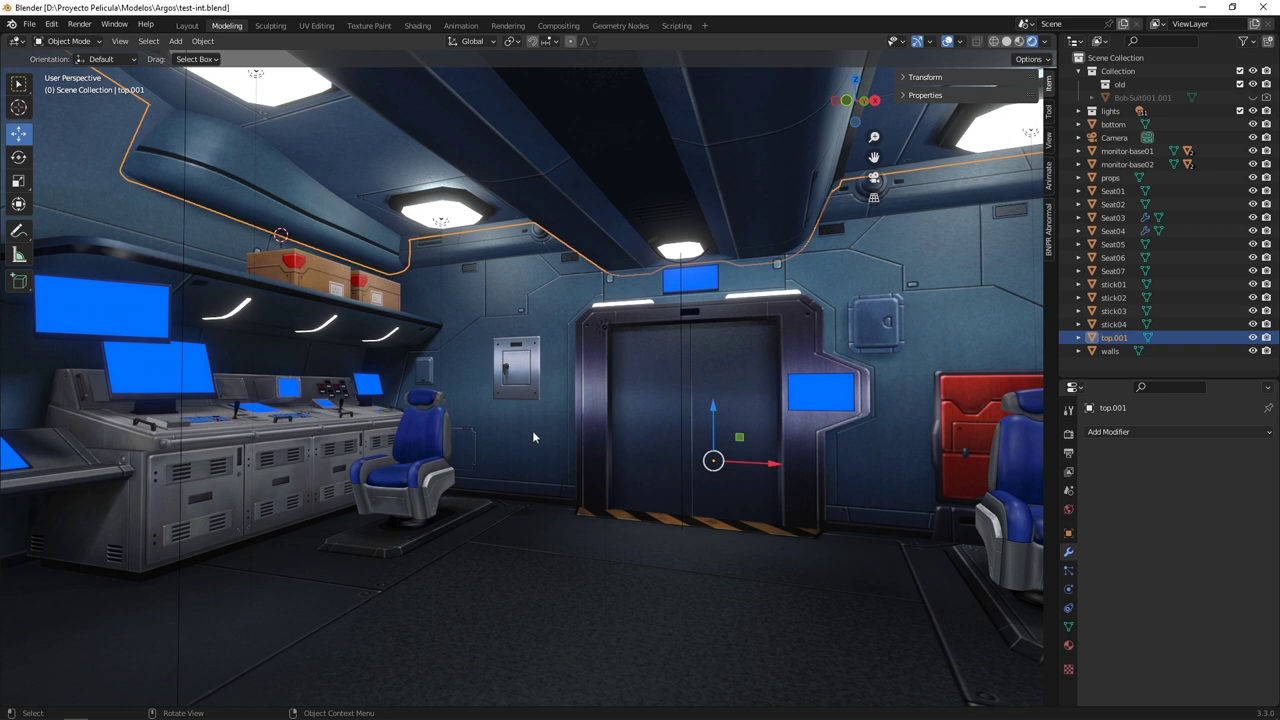
Inspect the props object's mesh in Edit Mode and return to Object Mode.
middle_drag(551, 434, 458, 432)
click(443, 444)
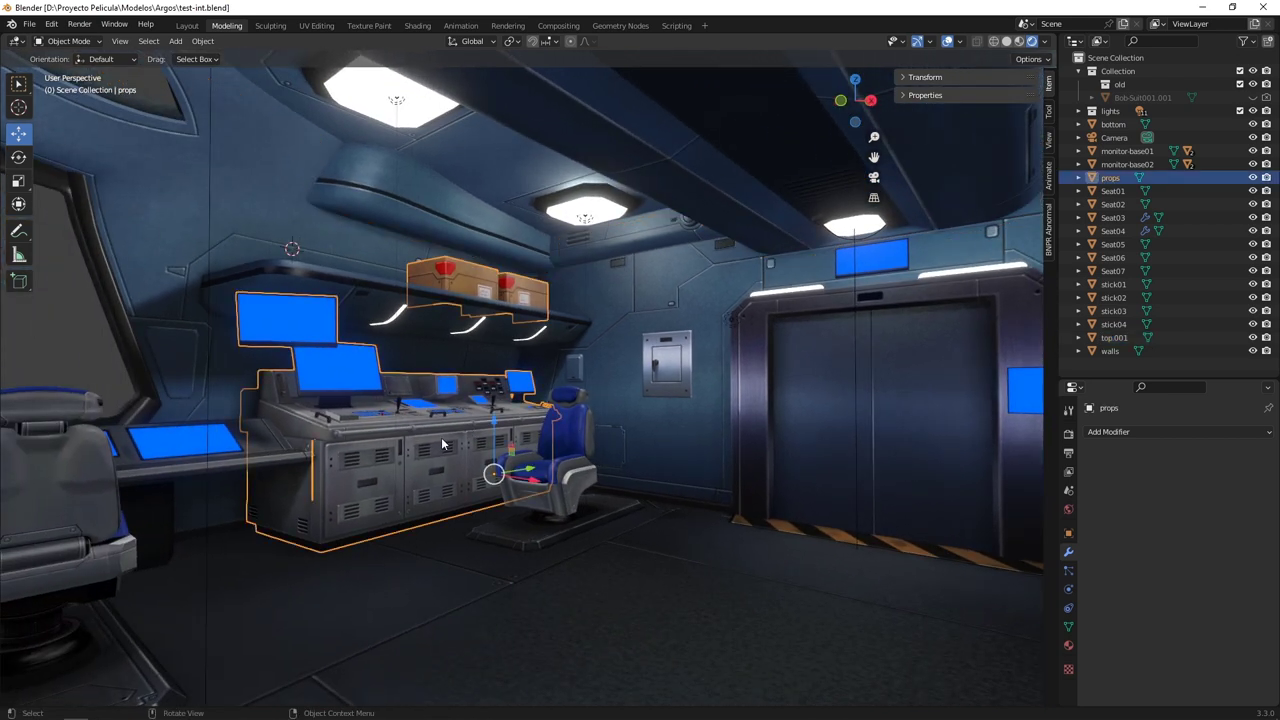
key(Tab)
key(Tab)
middle_drag(519, 409, 430, 410)
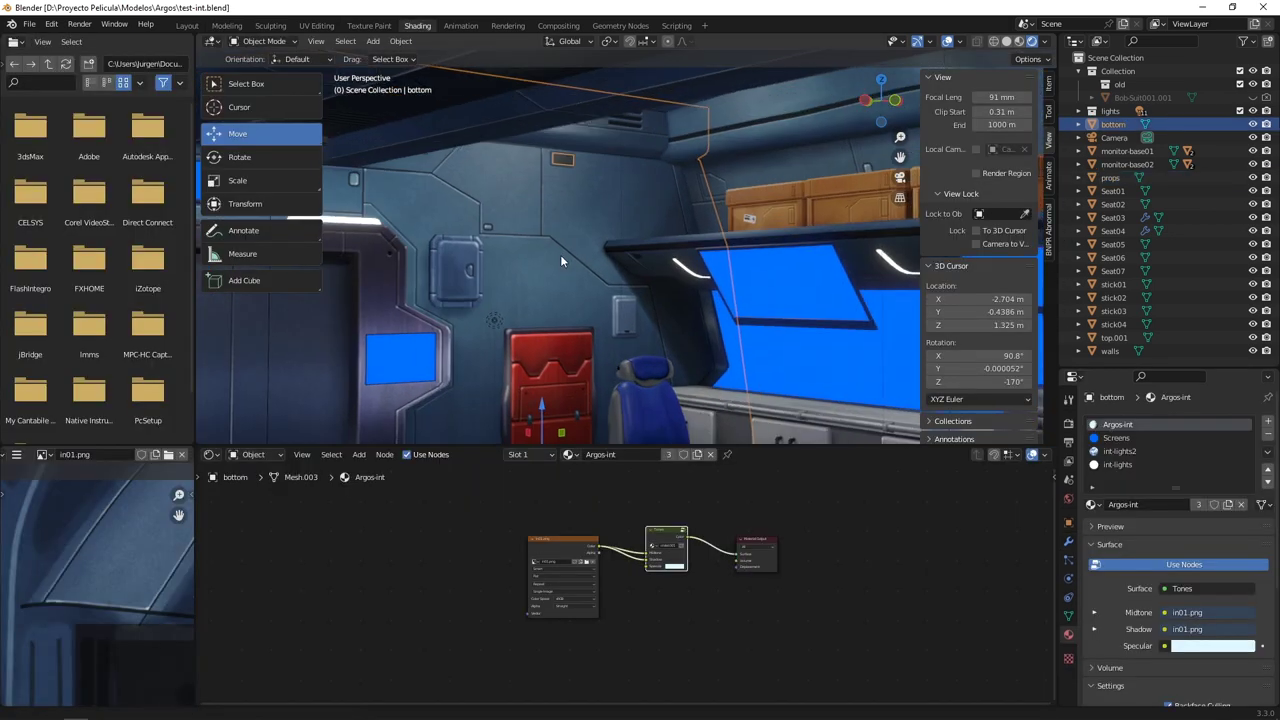
Examine the shaded cabinets, wall panels and ceiling lights around the cockpit's rear door.
scroll(560, 254, up, 2)
mouse_move(625, 272)
shift+middle_down()
mouse_move(727, 284)
mouse_move(559, 236)
shift+middle_up()
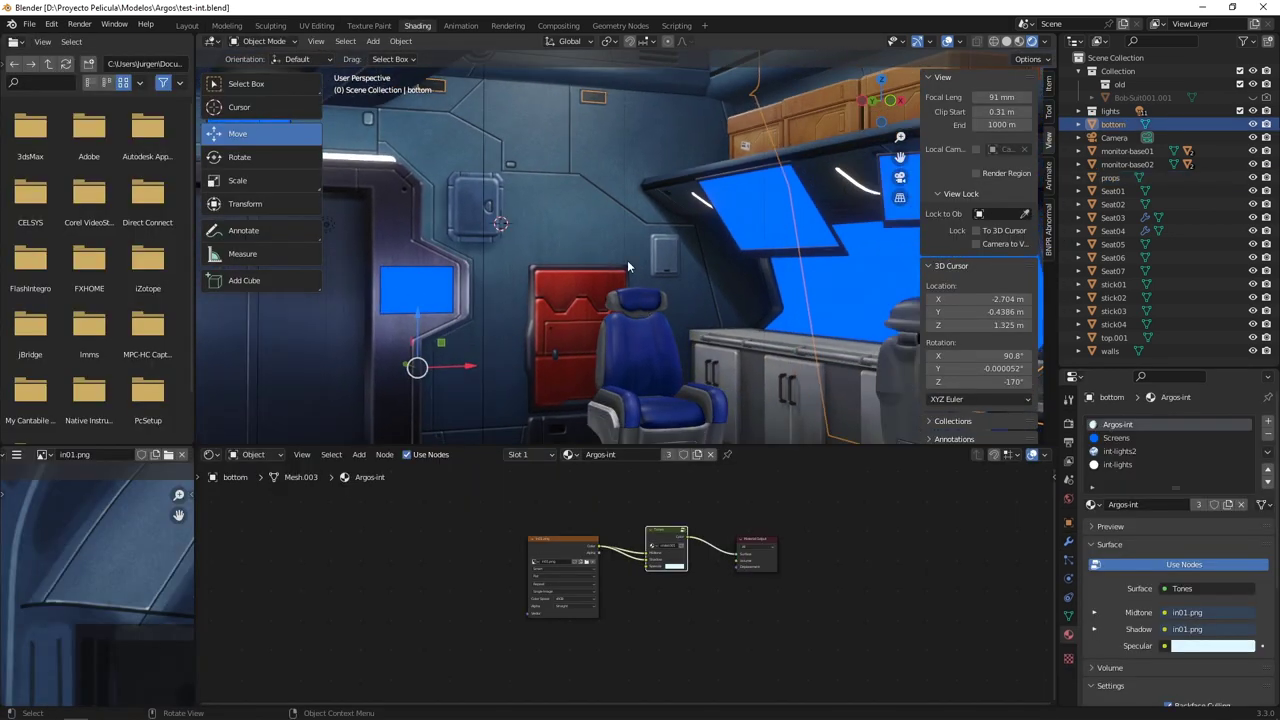
middle_drag(494, 178, 576, 266)
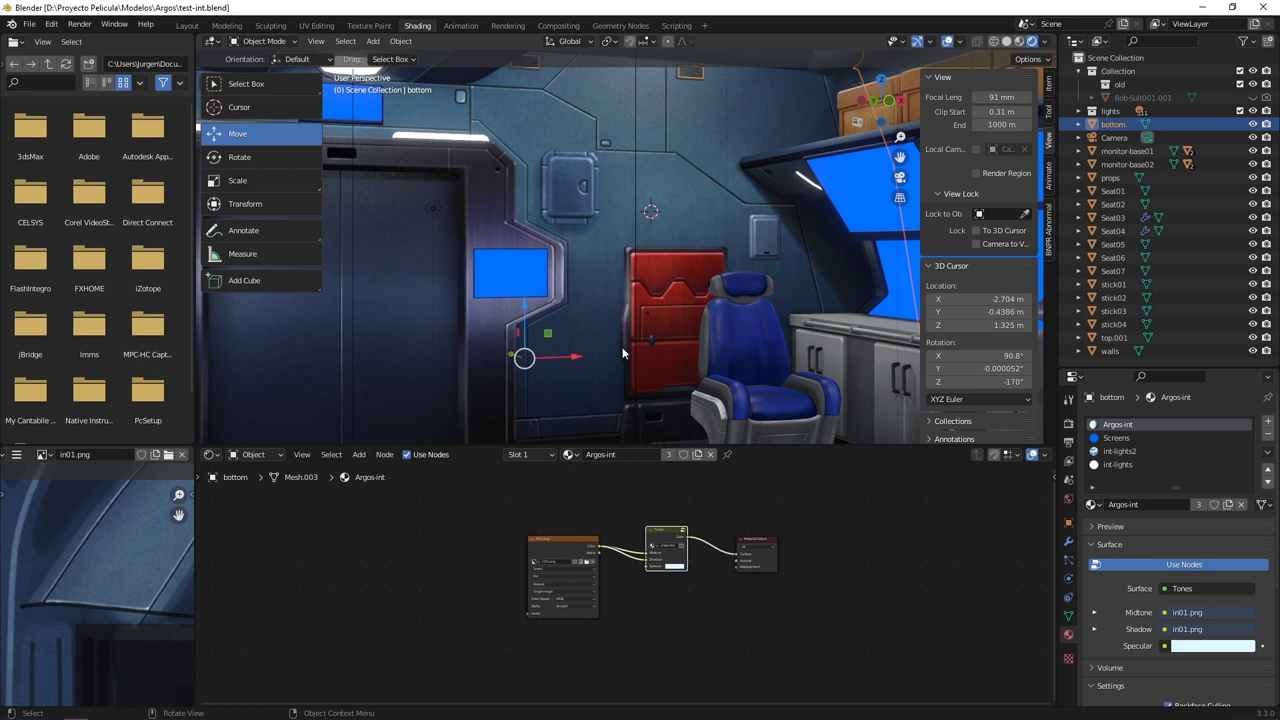
middle_drag(616, 344, 737, 401)
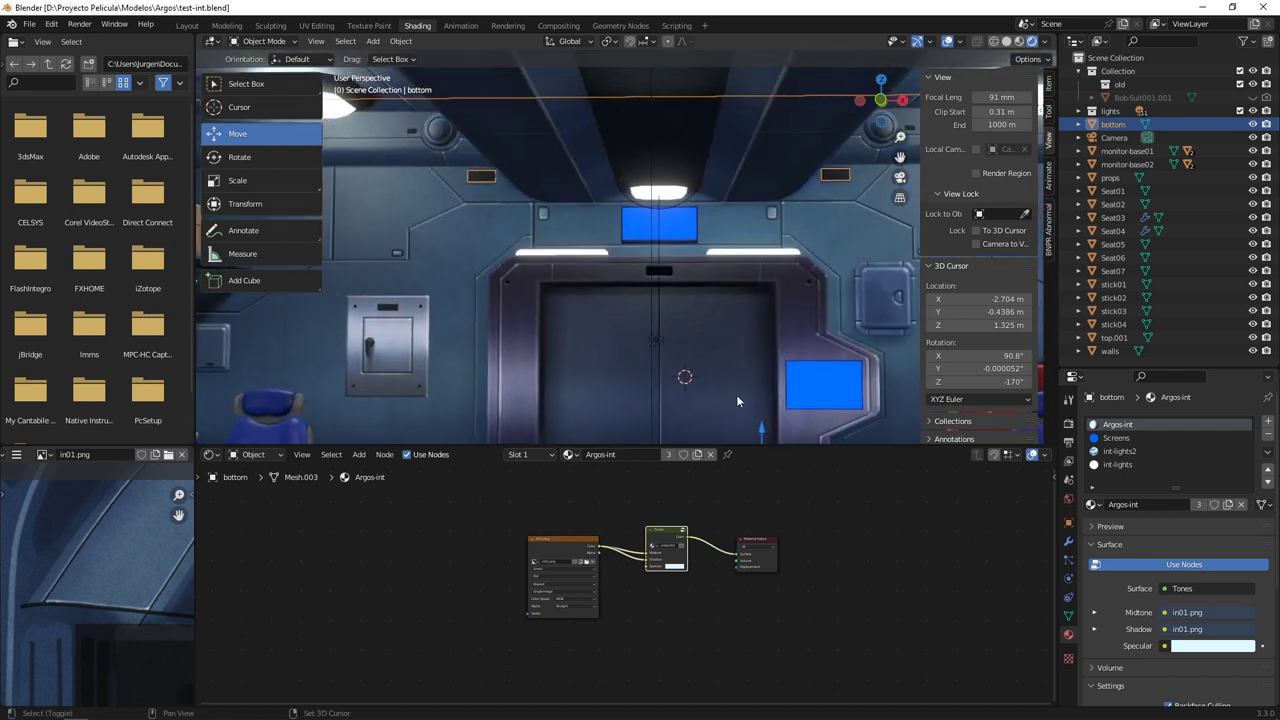
middle_drag(591, 318, 508, 280)
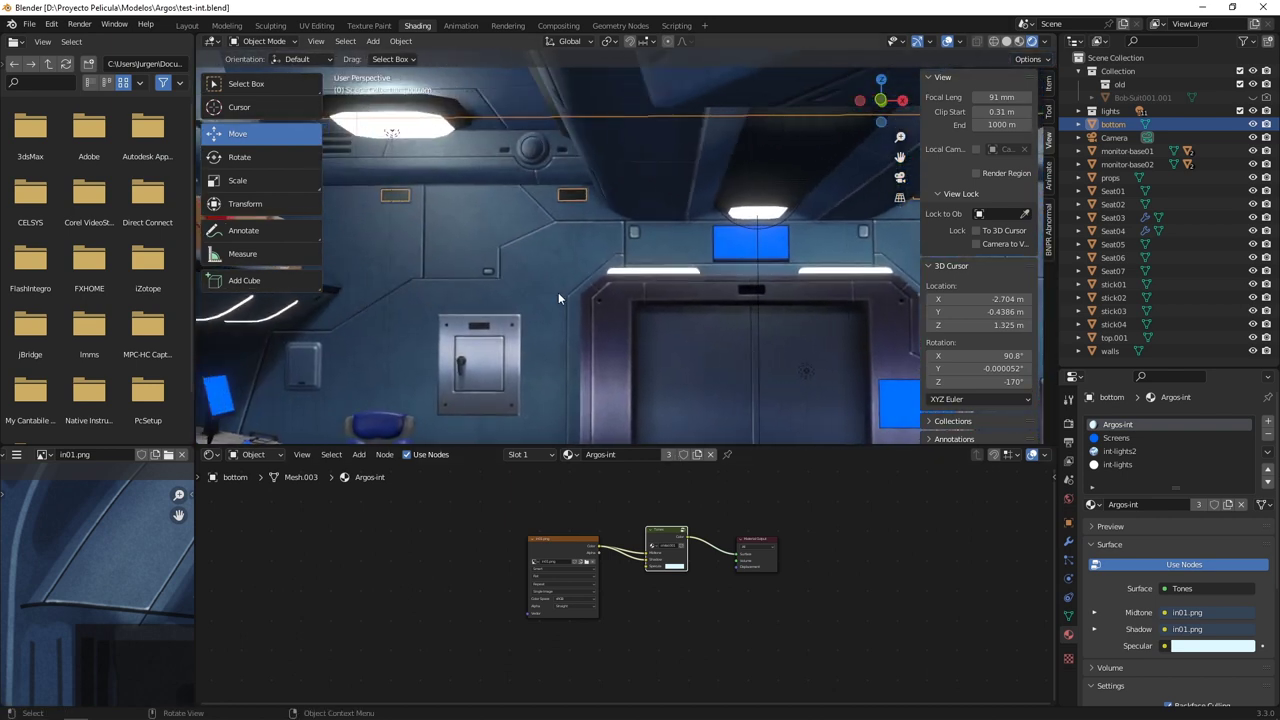
middle_drag(575, 335, 639, 291)
Open the Tones node group of the Argos-int material and examine its shader and color ramp chains.
key(Tab)
middle_drag(475, 592, 501, 474)
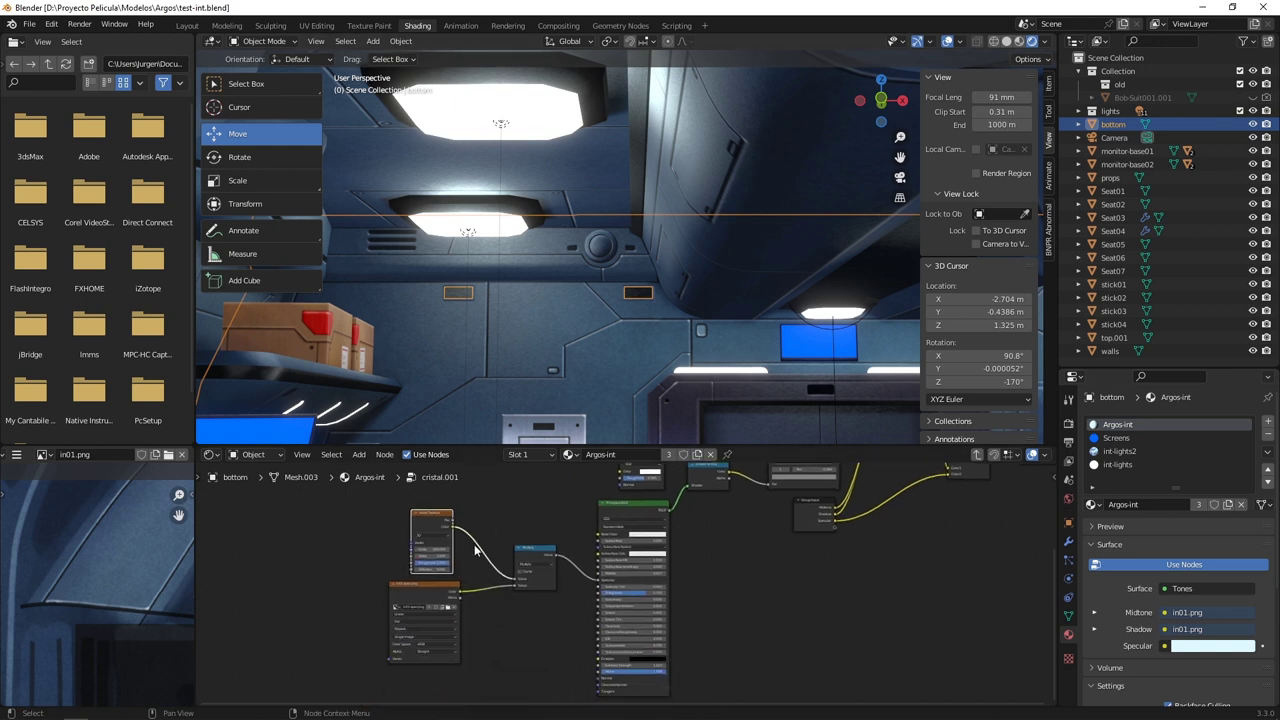
scroll(591, 564, up, 2)
middle_drag(591, 564, 483, 686)
middle_drag(719, 606, 575, 686)
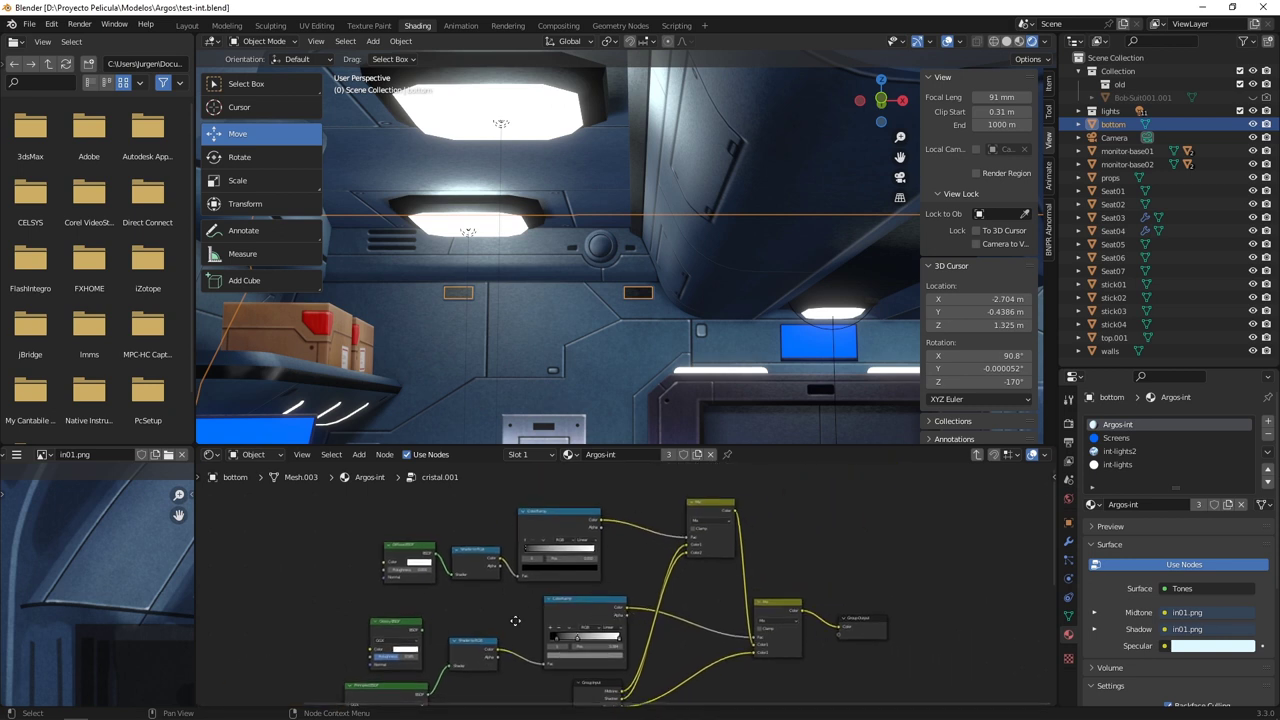
middle_drag(515, 621, 556, 561)
middle_drag(510, 598, 525, 558)
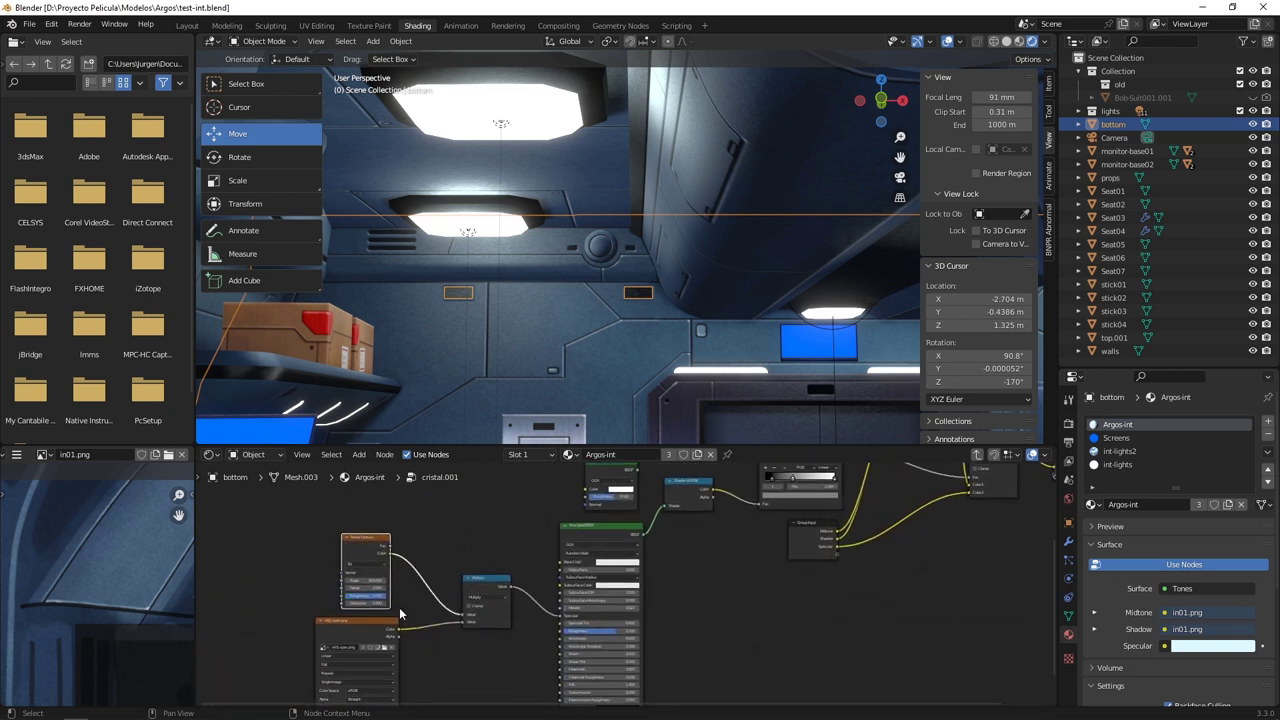
Examine the Noise Texture and in01-spec.png nodes feeding the Multiply node, comparing them with the ceiling's reflections.
scroll(400, 613, up, 1)
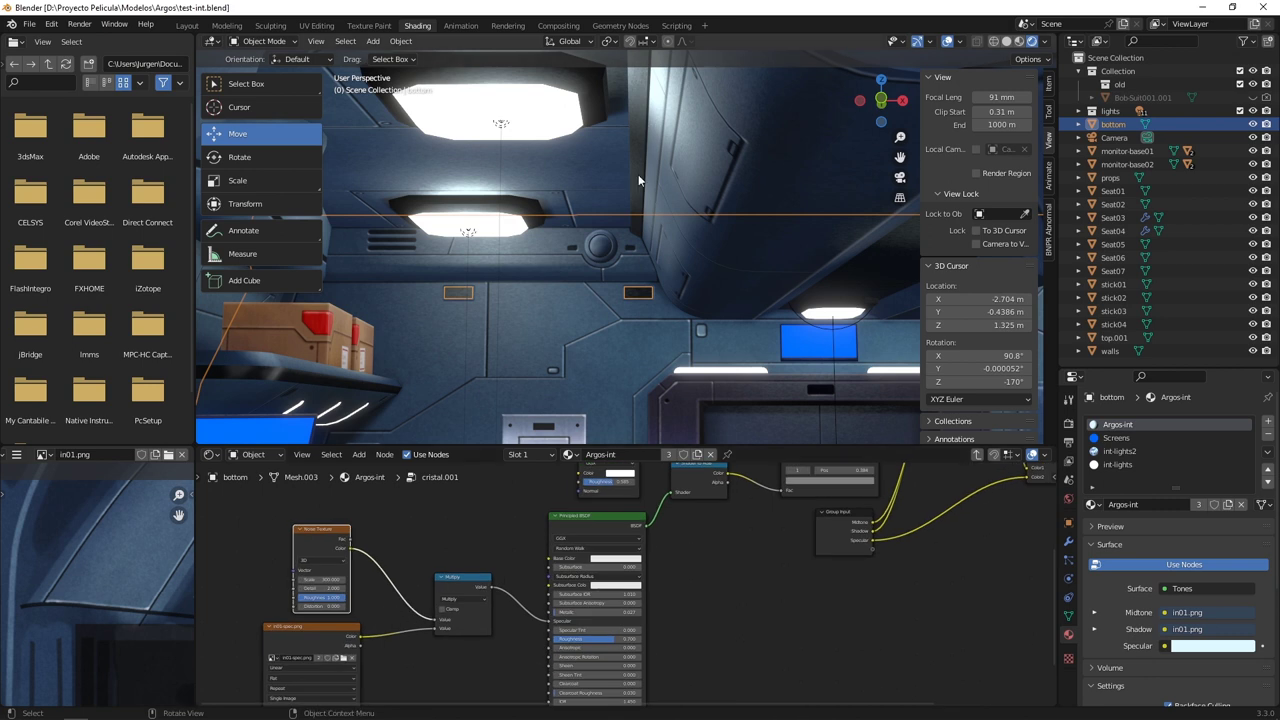
shift+middle_drag(657, 161, 673, 181)
middle_drag(343, 636, 443, 584)
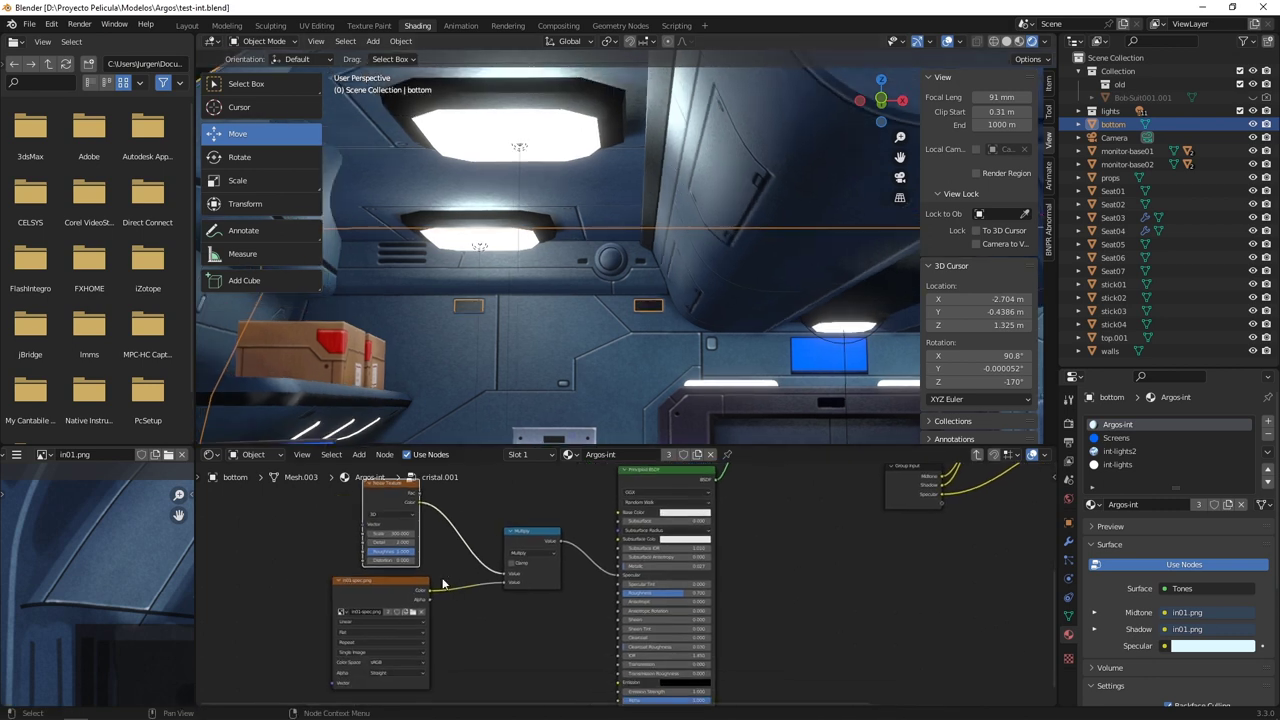
middle_drag(477, 522, 433, 564)
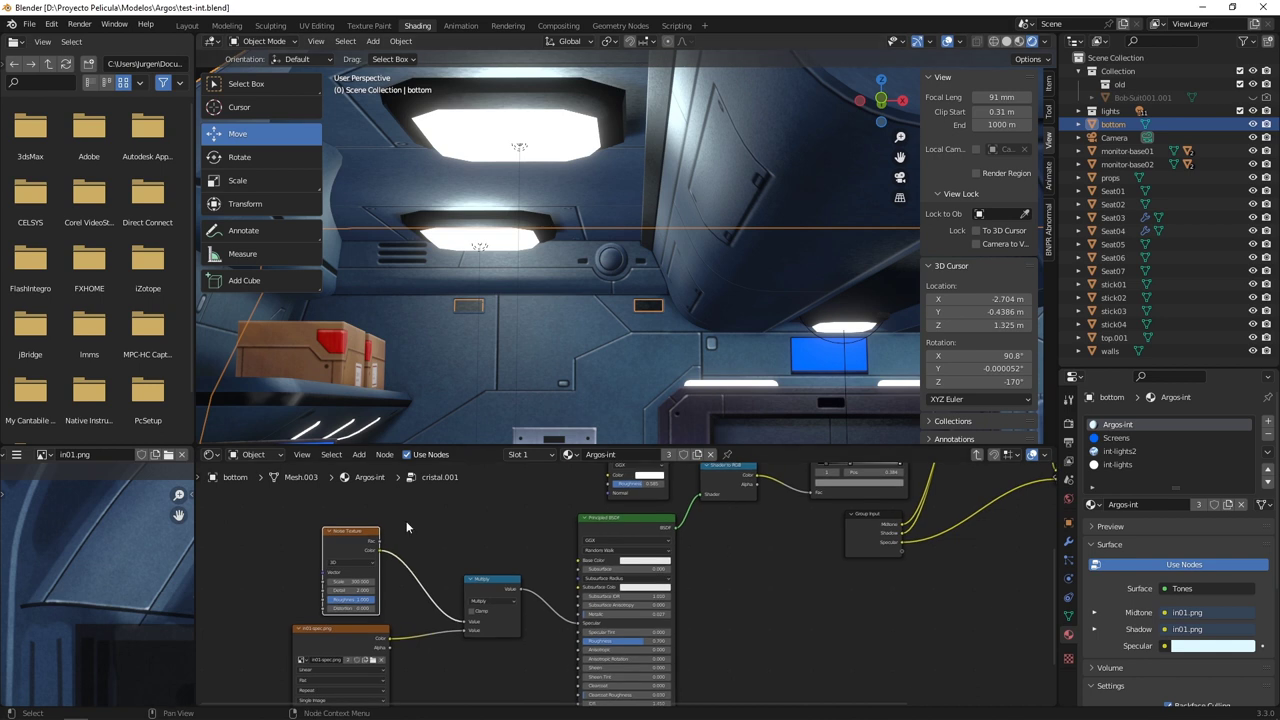
Disconnect the Multiply node from the Principled BSDF's Specular input, and reconnect its Value output there.
scroll(352, 534, up, 2)
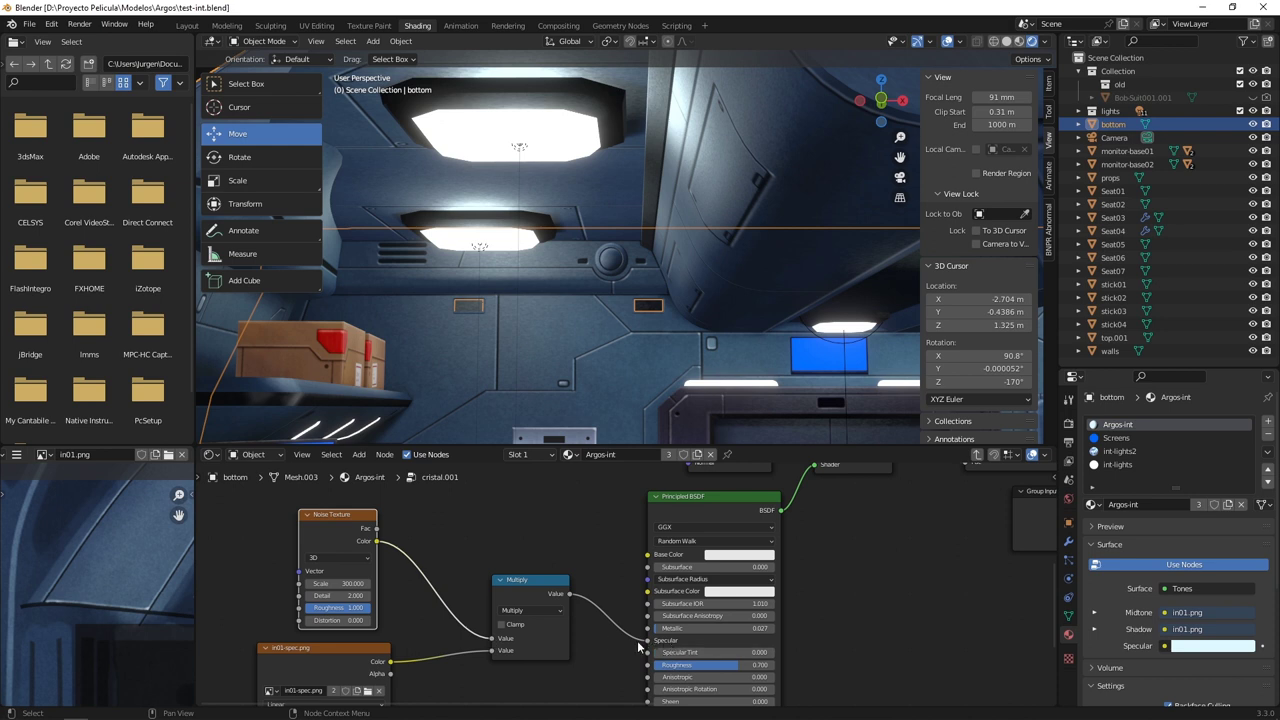
drag(637, 640, 621, 637)
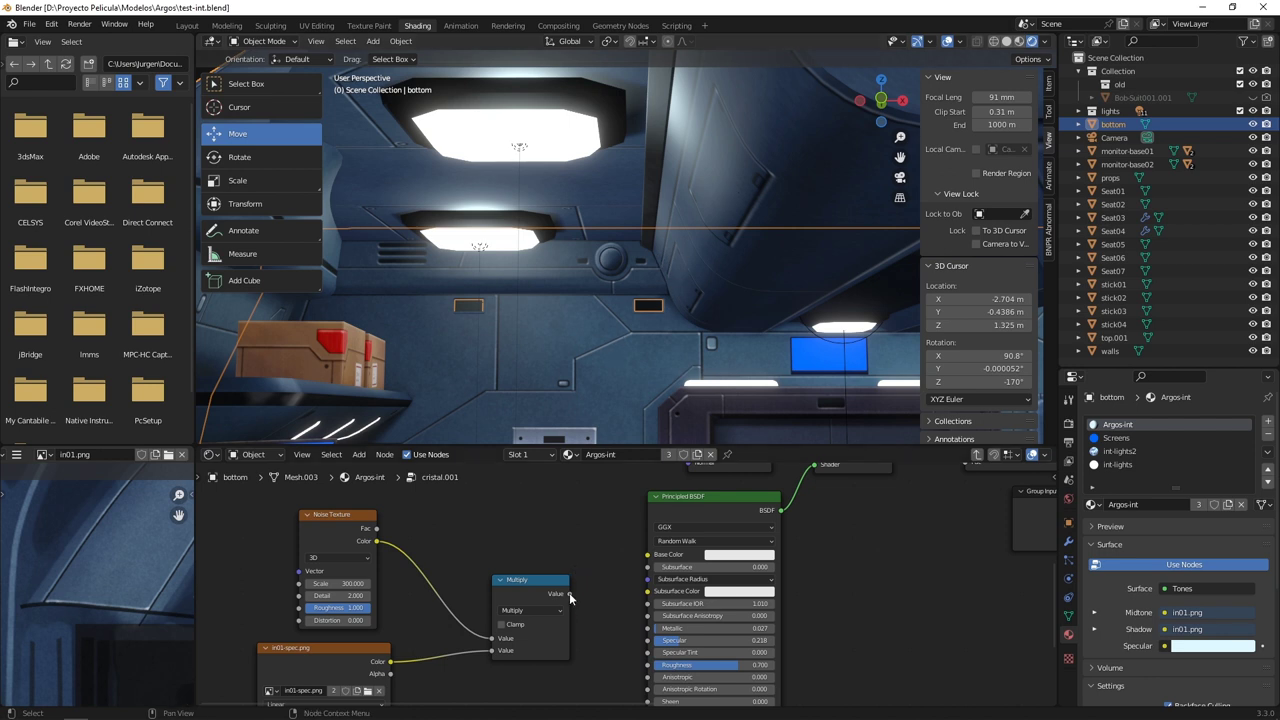
drag(569, 594, 648, 641)
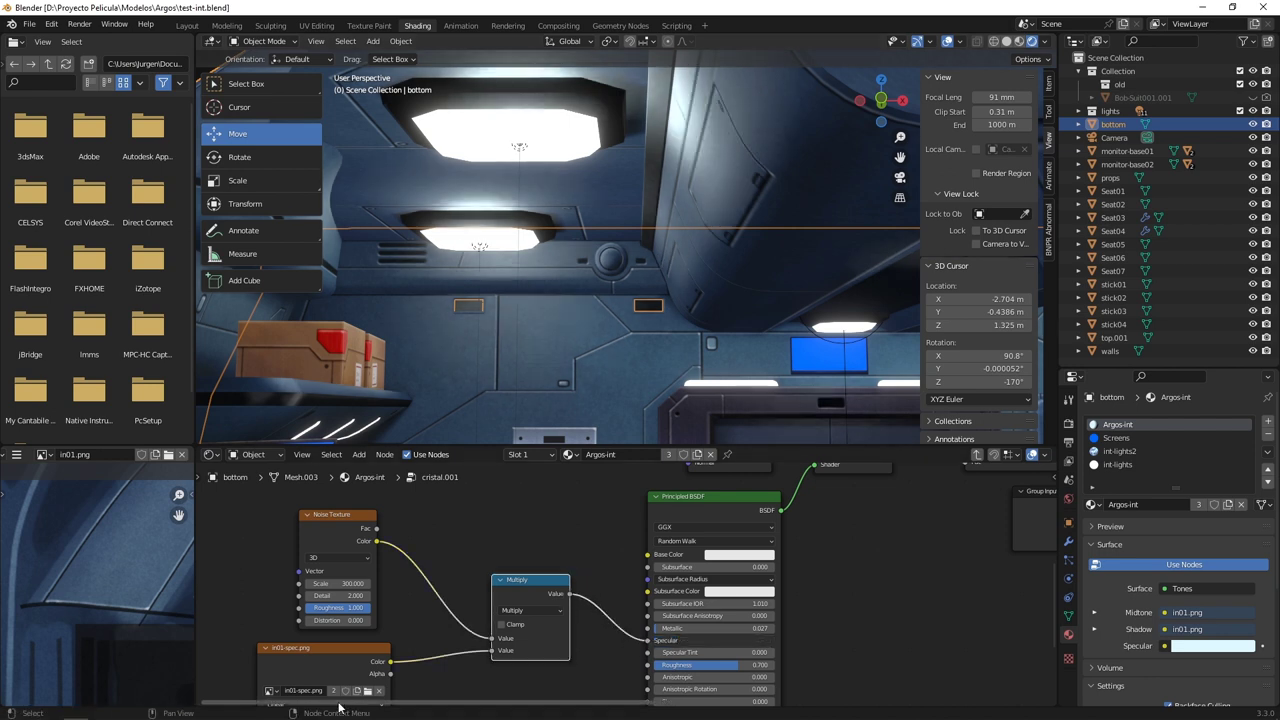
Locate the in01-spec.png texture node, and view the in01-spec.png image in MediBang Paint Pro.
middle_drag(352, 697, 456, 584)
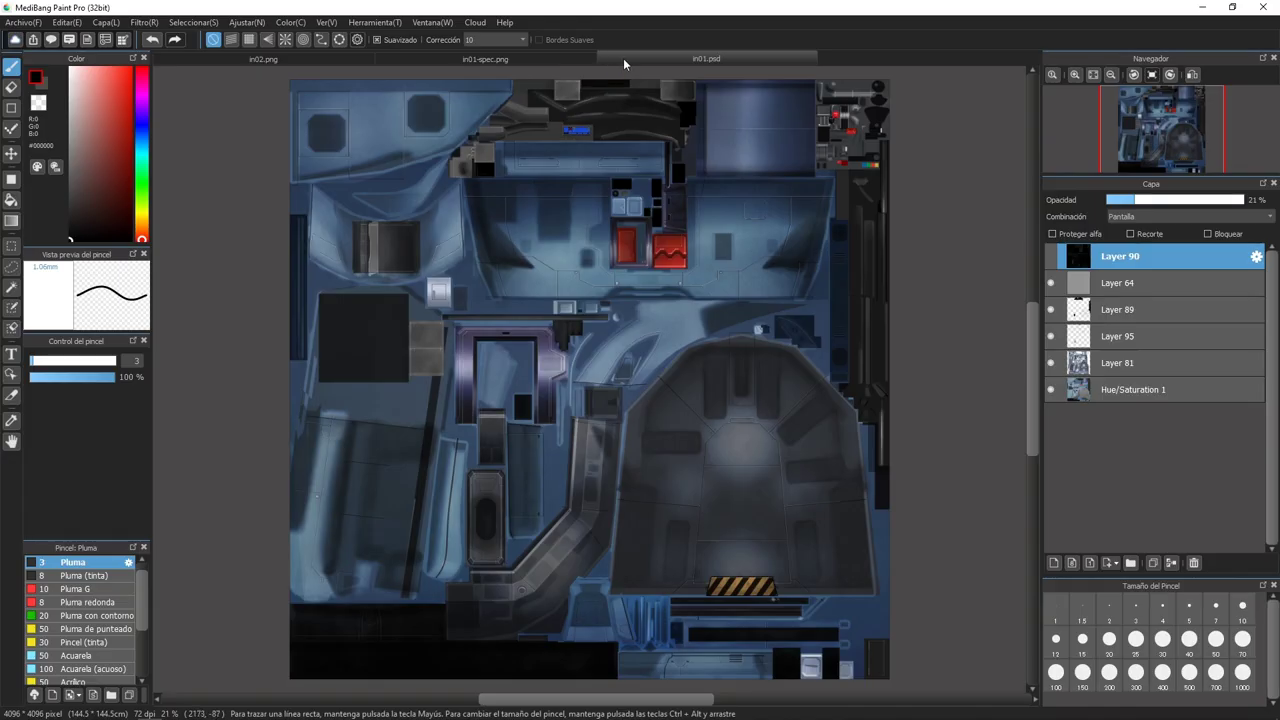
click(575, 58)
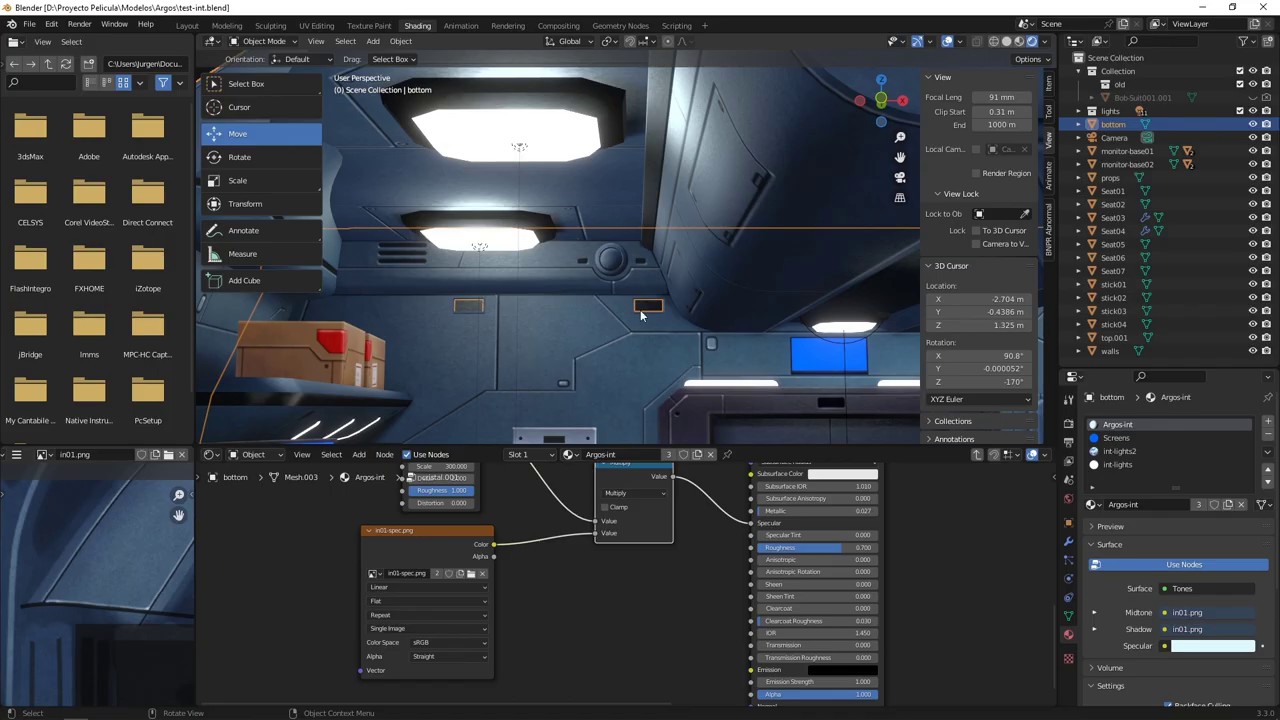
Back in Blender, select the props object and examine the shading of its control console up close.
middle_drag(643, 354, 557, 318)
scroll(543, 313, up, 3)
click(605, 330)
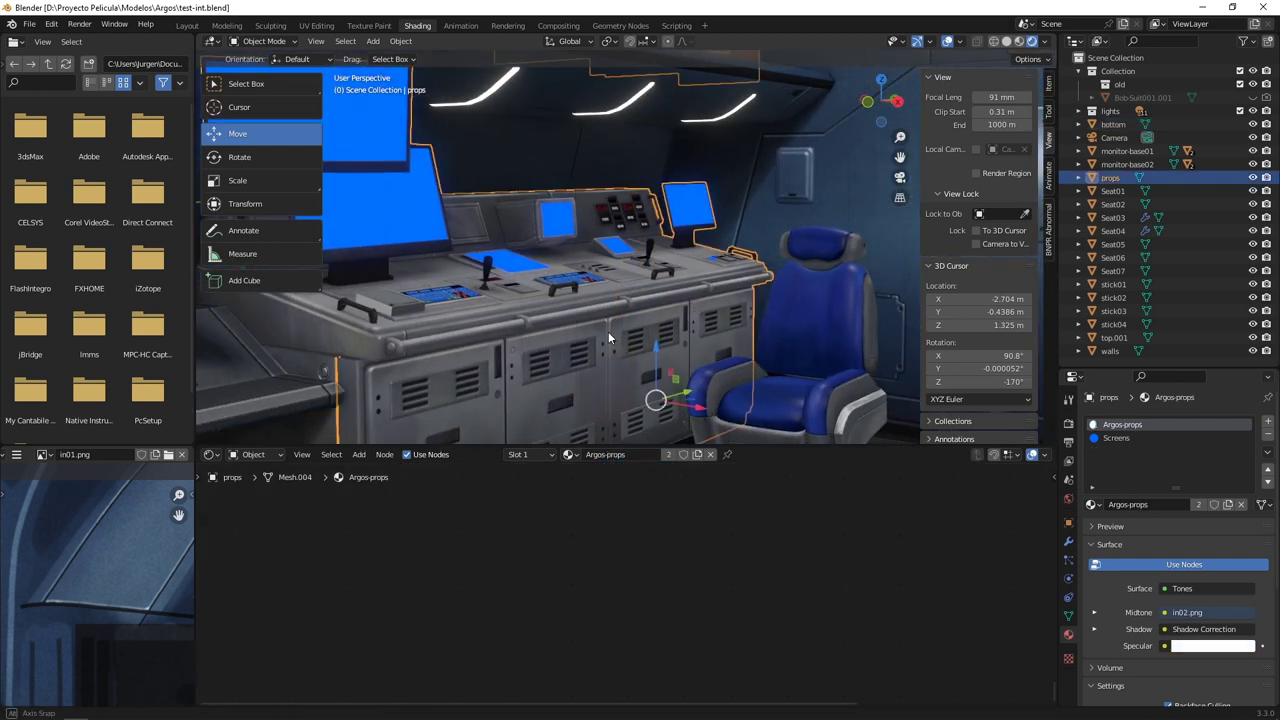
scroll(608, 331, up, 2)
scroll(594, 362, up, 2)
scroll(594, 362, down, 2)
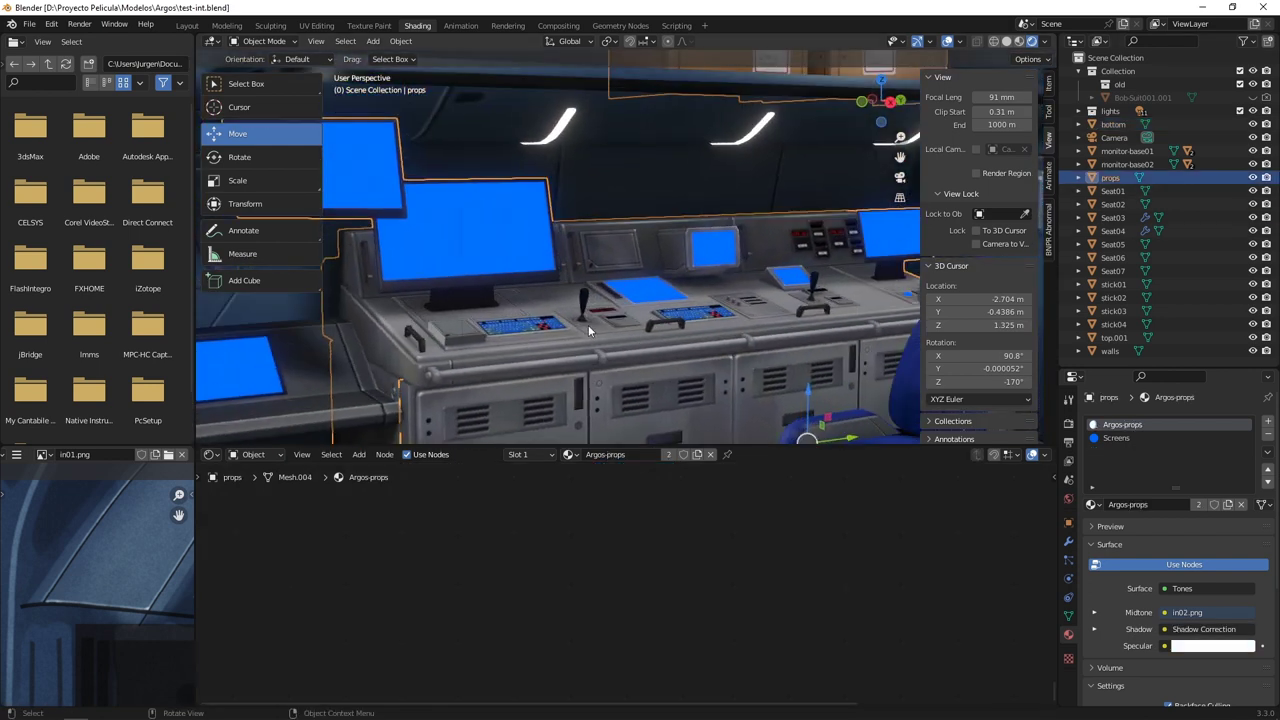
scroll(588, 325, down, 4)
middle_drag(620, 333, 498, 332)
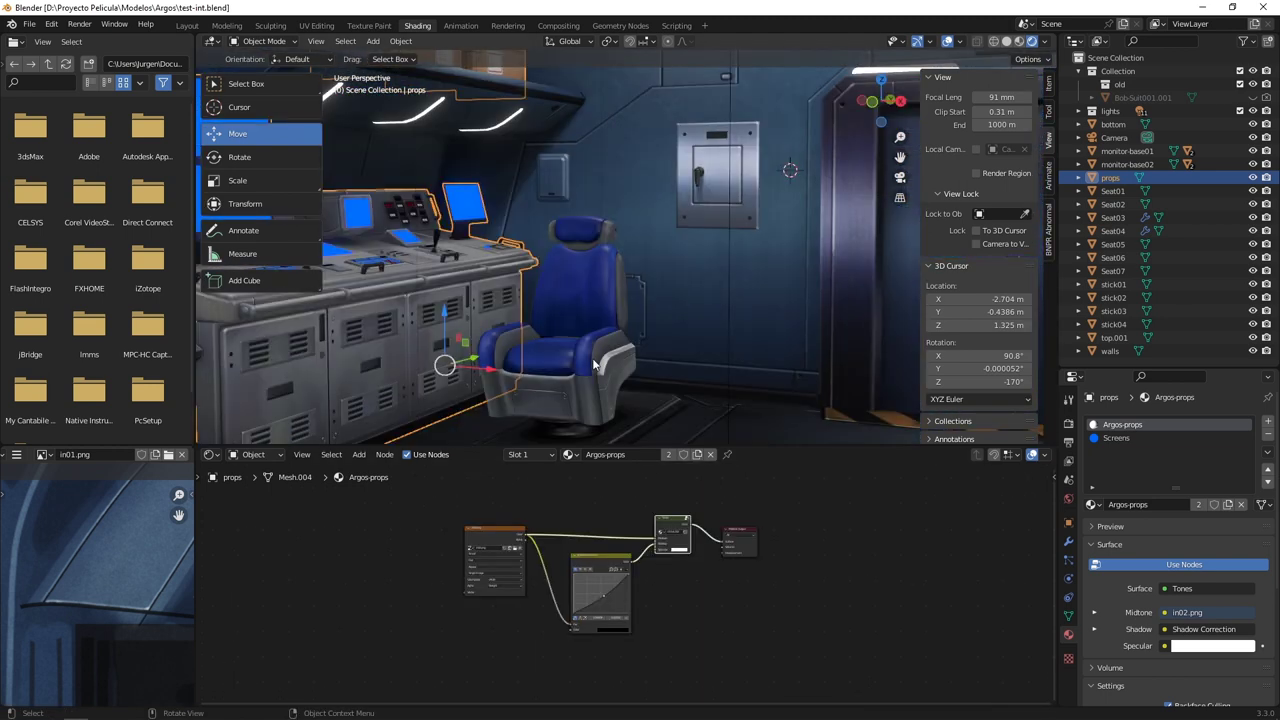
Select the Seat07 chair beside the console and rotate it slightly with the Rotate tool.
click(515, 380)
middle_drag(509, 392, 575, 388)
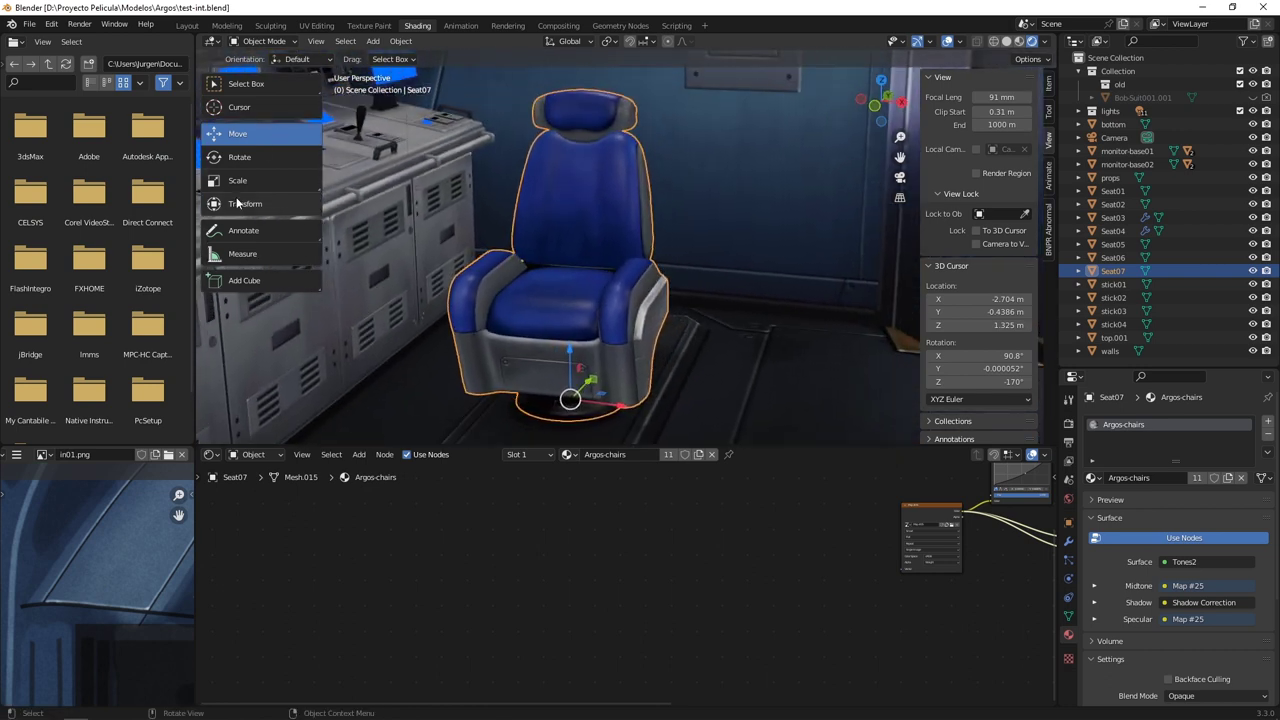
click(239, 157)
mouse_move(603, 418)
mouse_down()
mouse_move(560, 428)
mouse_move(605, 425)
mouse_move(625, 405)
mouse_move(612, 428)
mouse_move(565, 440)
mouse_move(525, 412)
mouse_move(545, 385)
mouse_move(545, 412)
mouse_move(540, 400)
mouse_move(560, 390)
mouse_move(586, 405)
mouse_move(560, 408)
mouse_move(585, 410)
mouse_up()
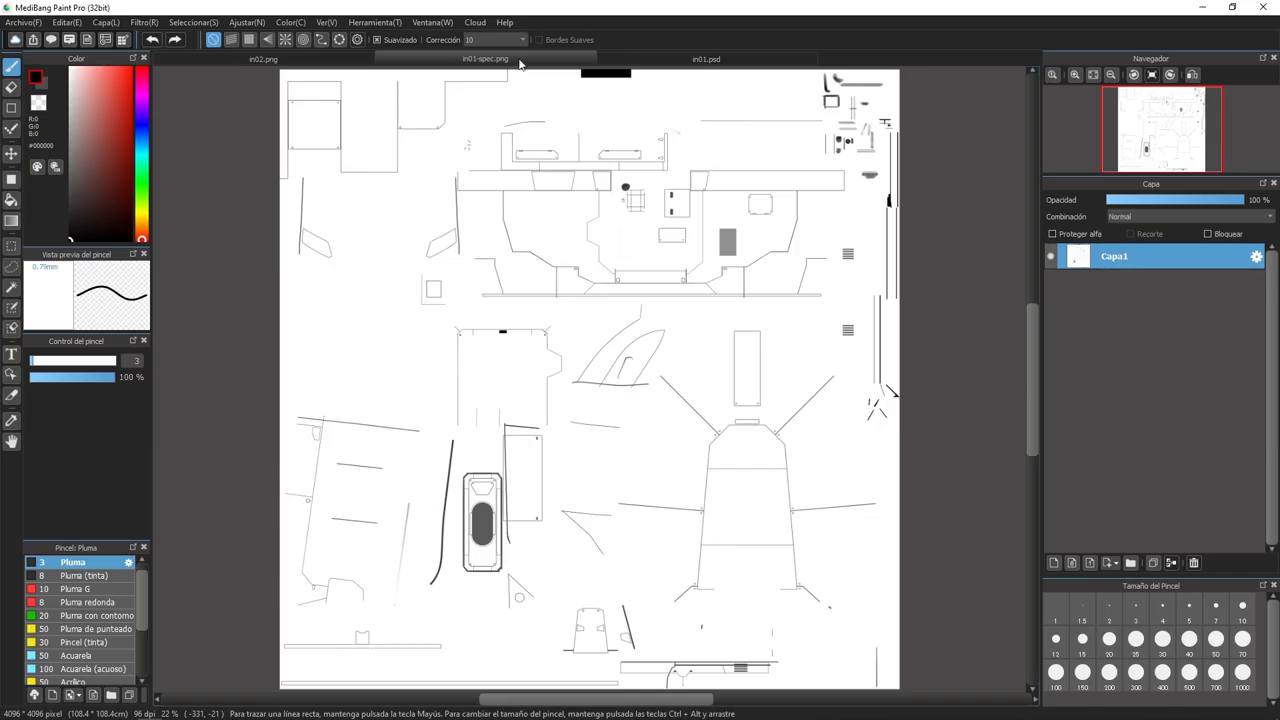
In MediBang Paint Pro, open the in01.psd texture, select Layer 81 and examine the painted wall panel shadows up close.
click(686, 59)
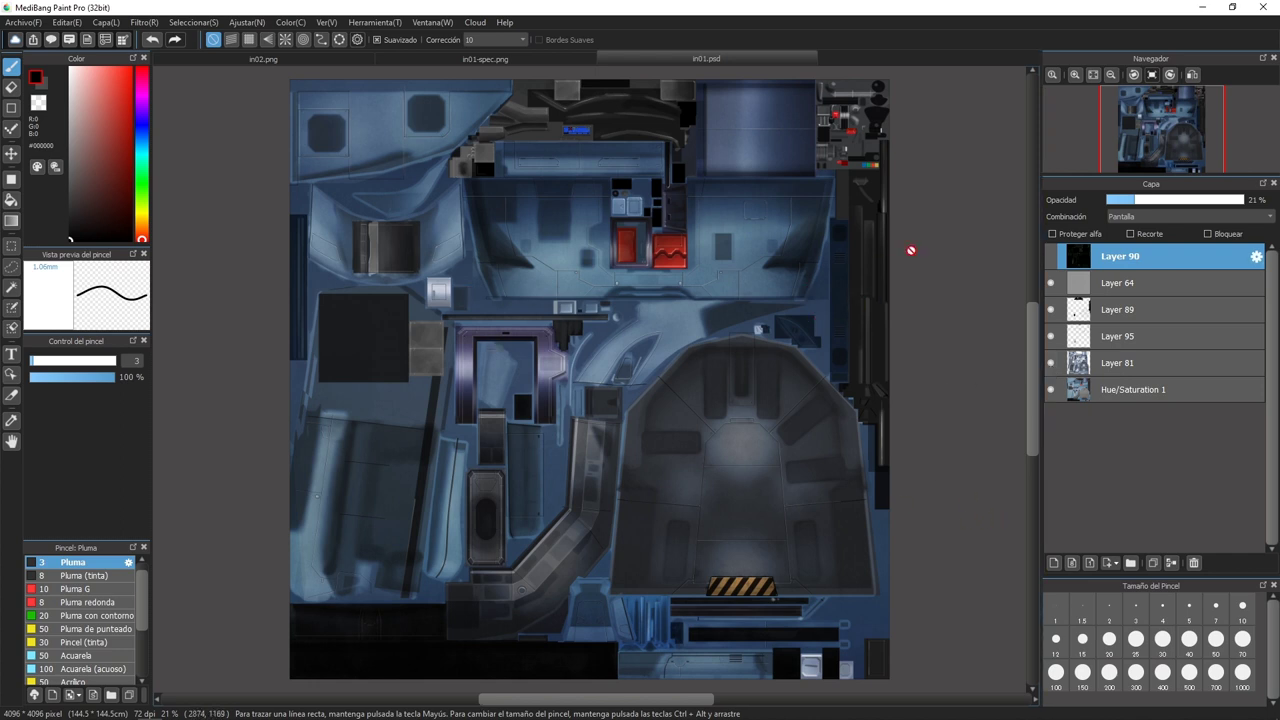
click(1110, 362)
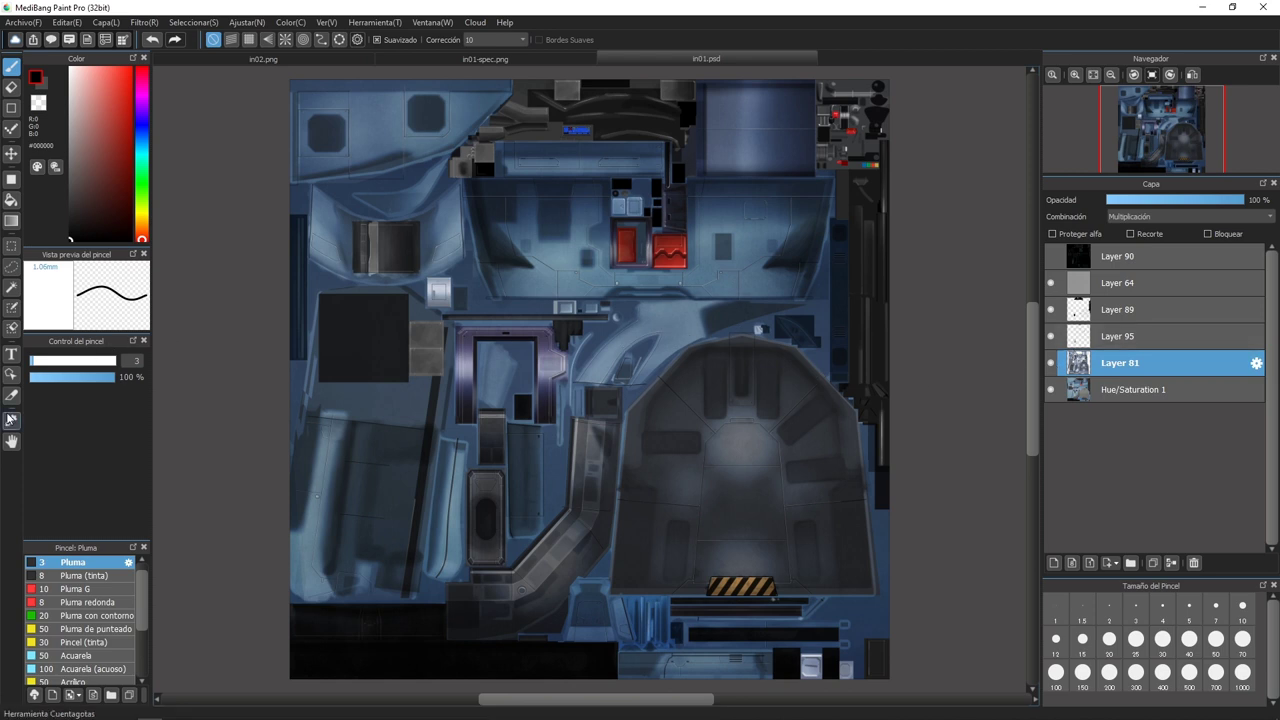
scroll(524, 258, up, 8)
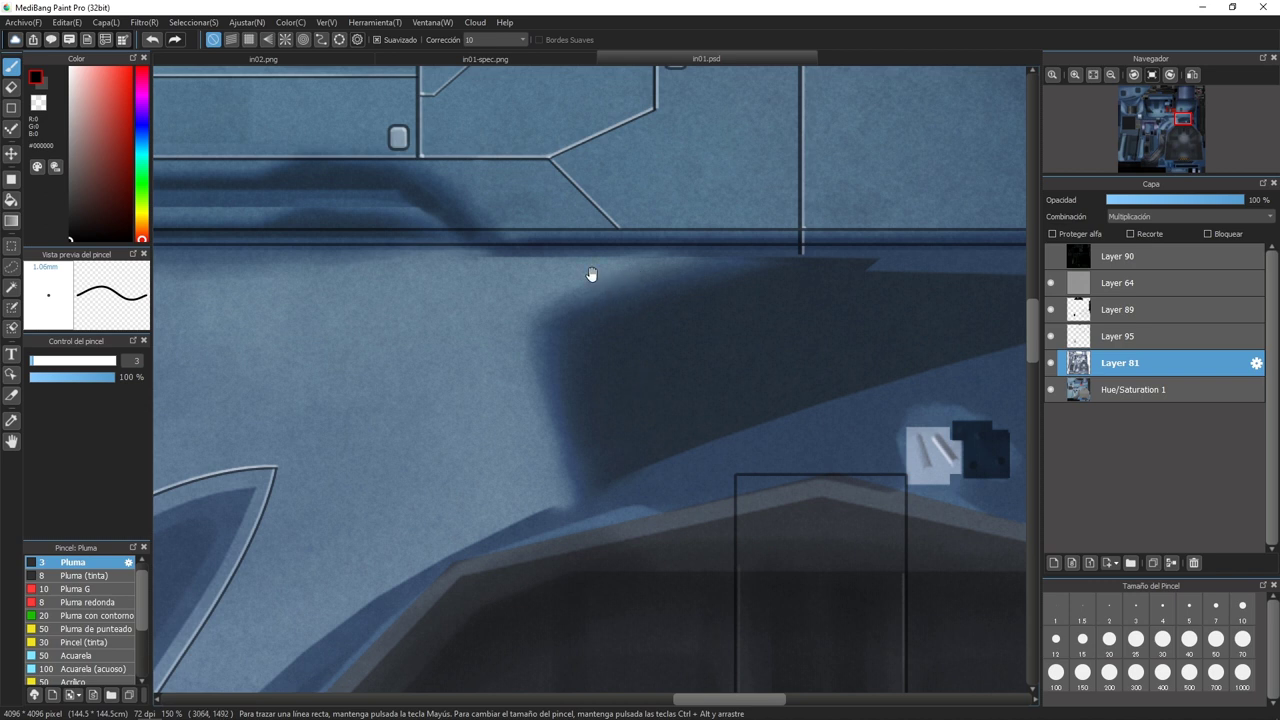
drag(591, 274, 492, 568)
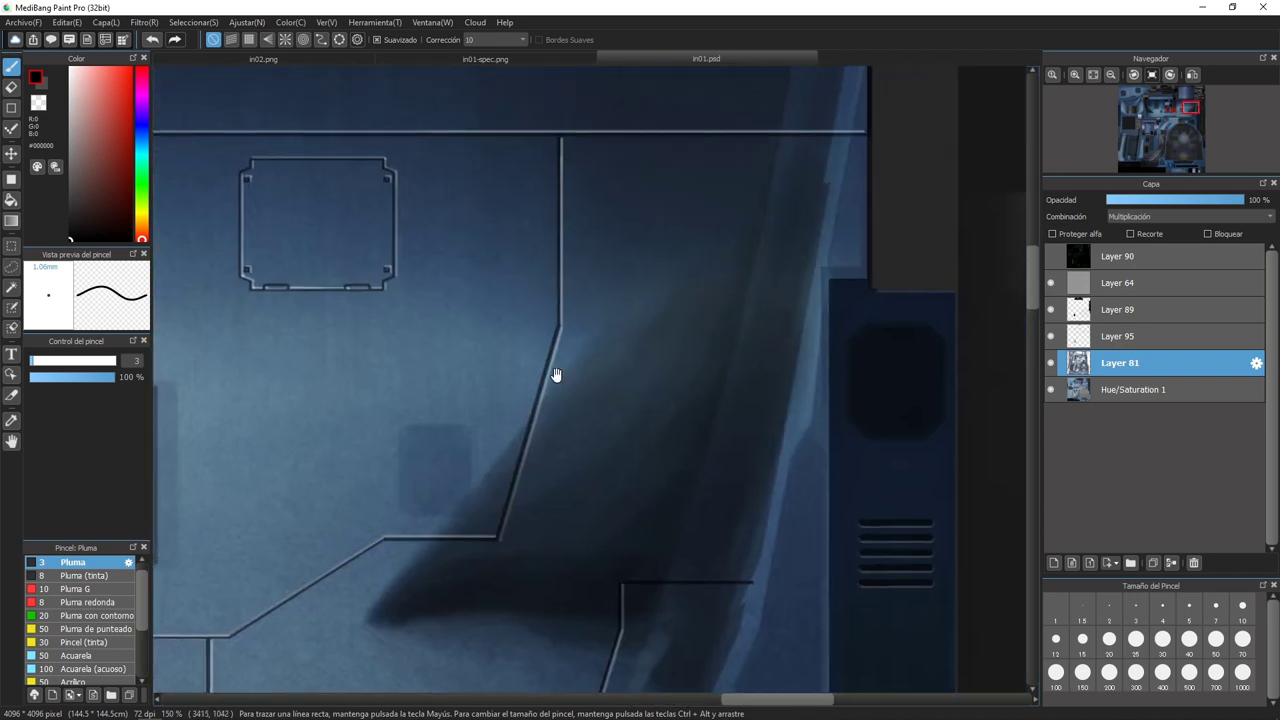
mouse_move(554, 374)
mouse_down()
mouse_move(649, 337)
mouse_move(703, 214)
mouse_move(722, 428)
mouse_up()
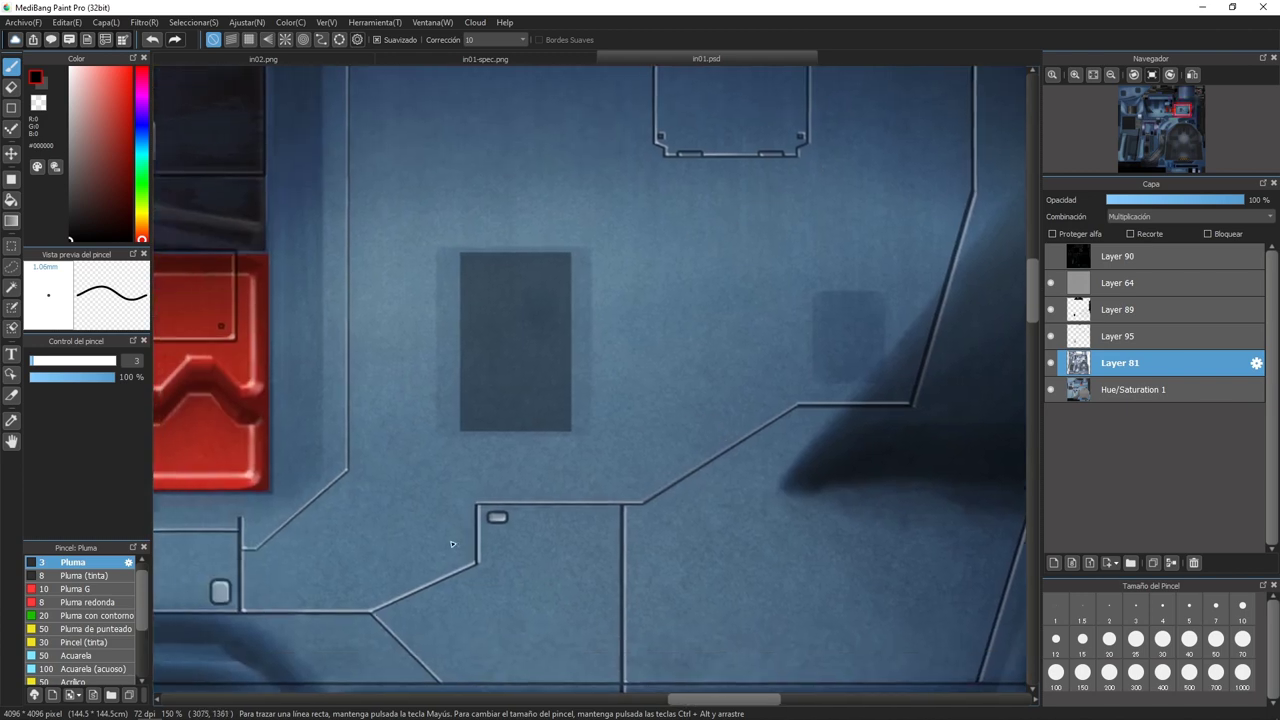
Examine the painted wall panels, red cabinet and panel lines across the in01.psd texture, up close and from farther out.
drag(315, 397, 598, 344)
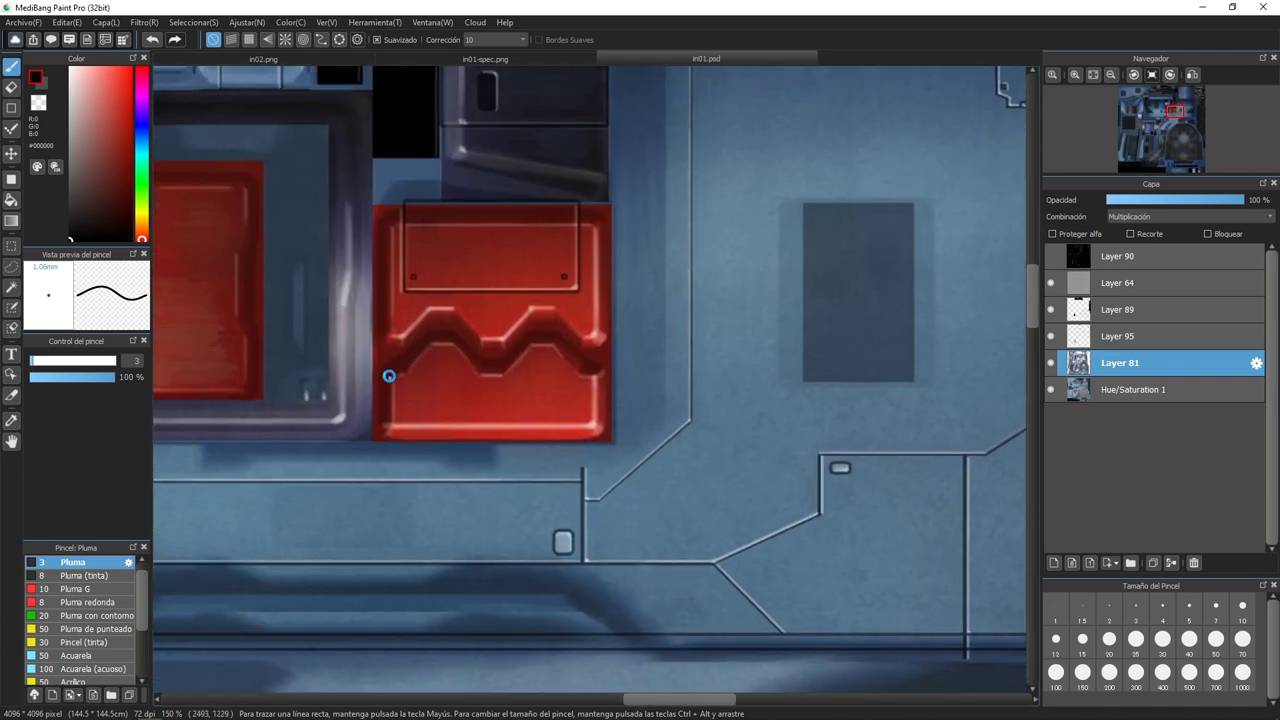
drag(389, 376, 930, 344)
drag(434, 346, 620, 420)
drag(704, 599, 704, 517)
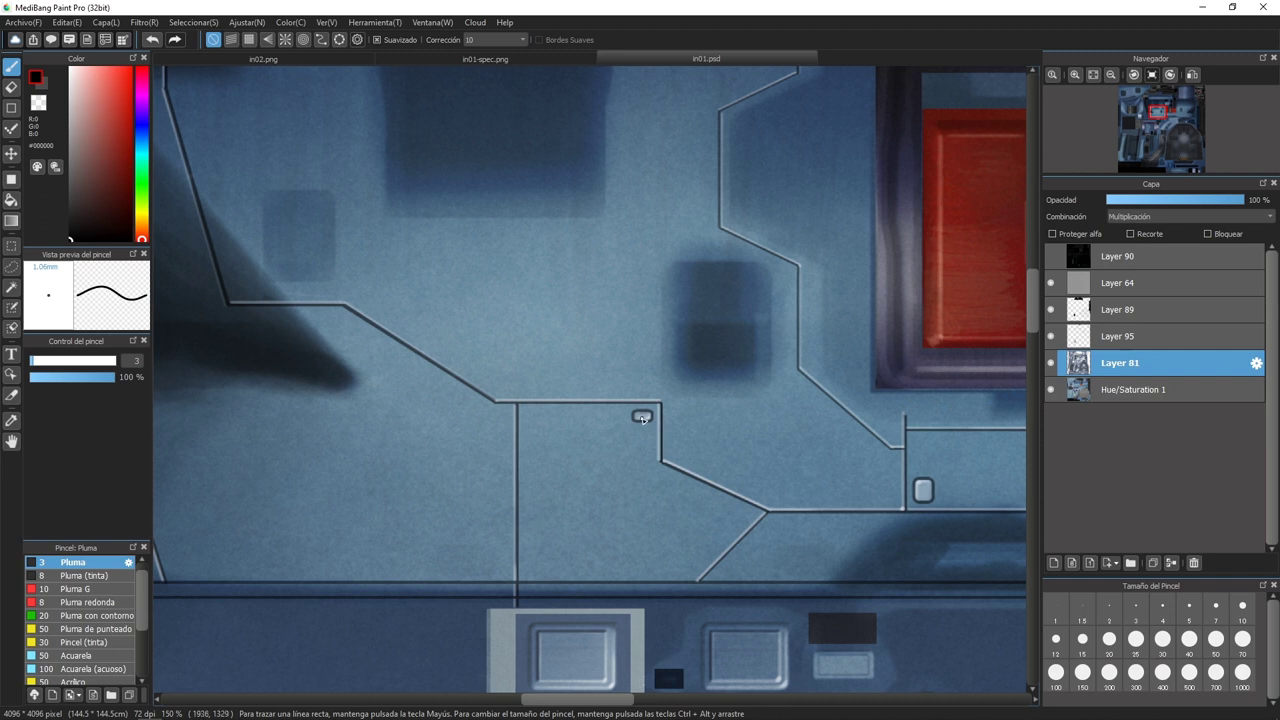
scroll(645, 418, down, 4)
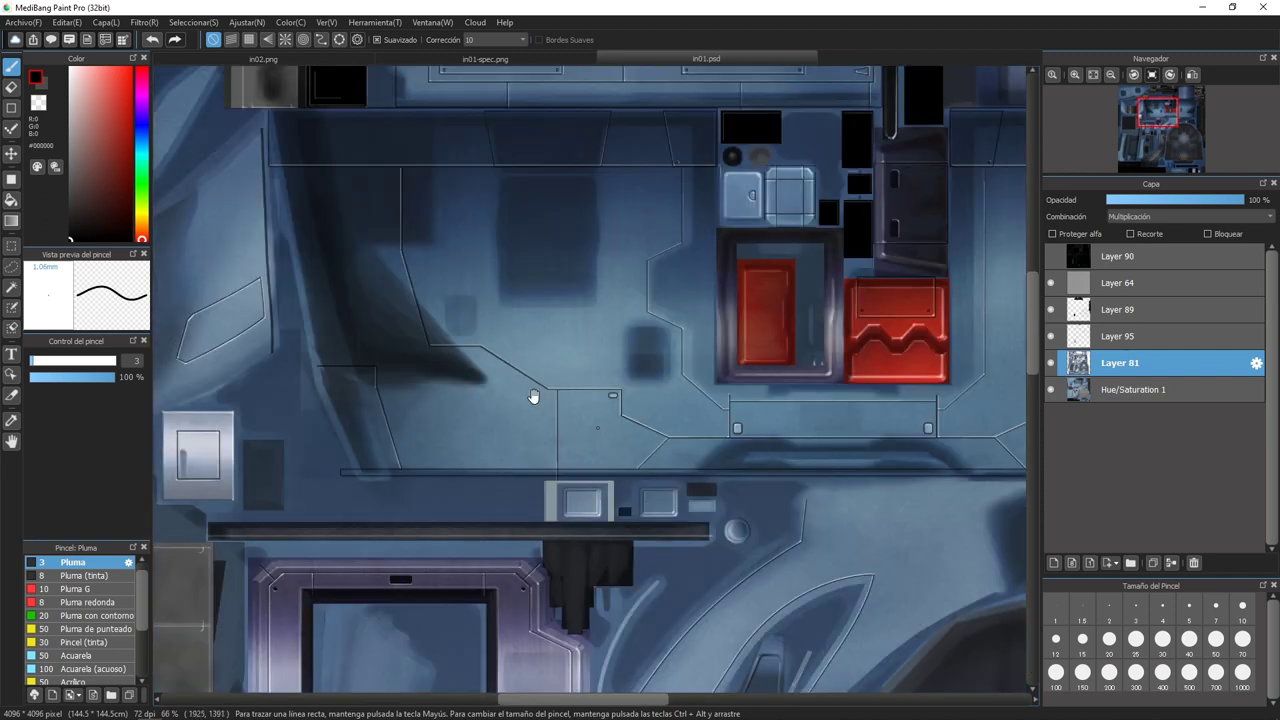
drag(533, 397, 737, 418)
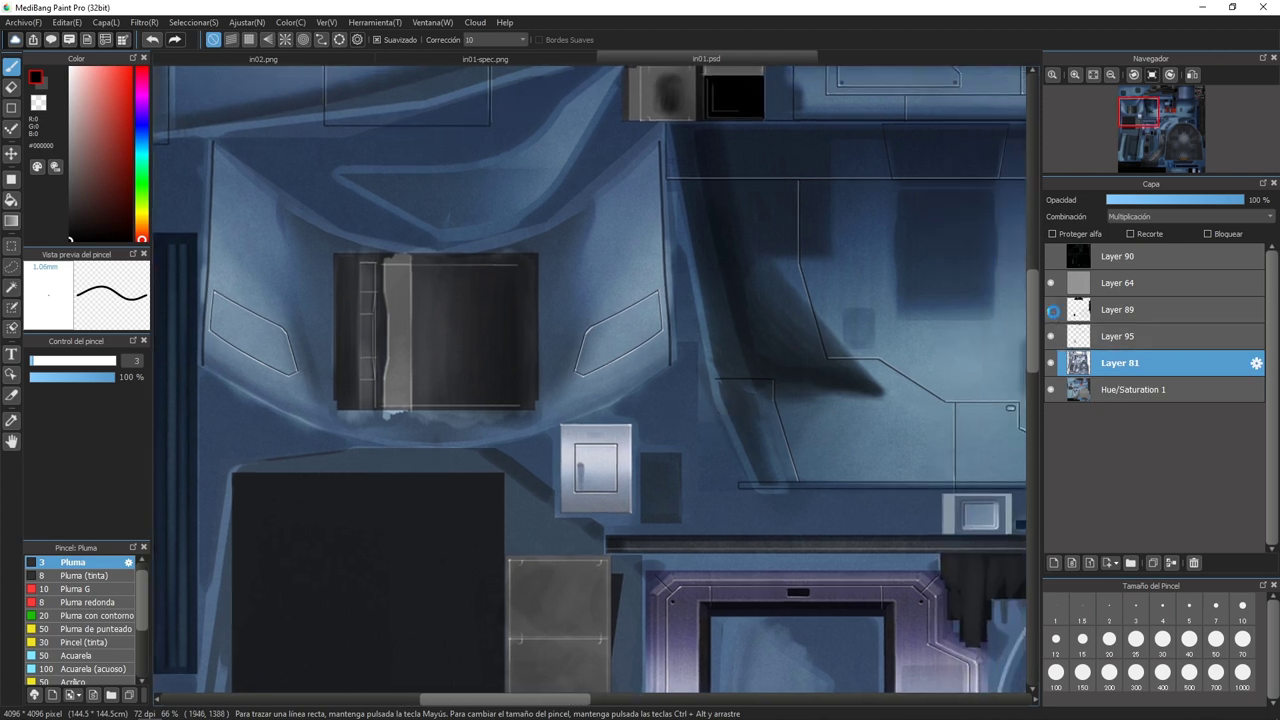
Toggle Layer 95 off and on repeatedly to compare the in01.psd texture with and without its panel lines.
click(1050, 336)
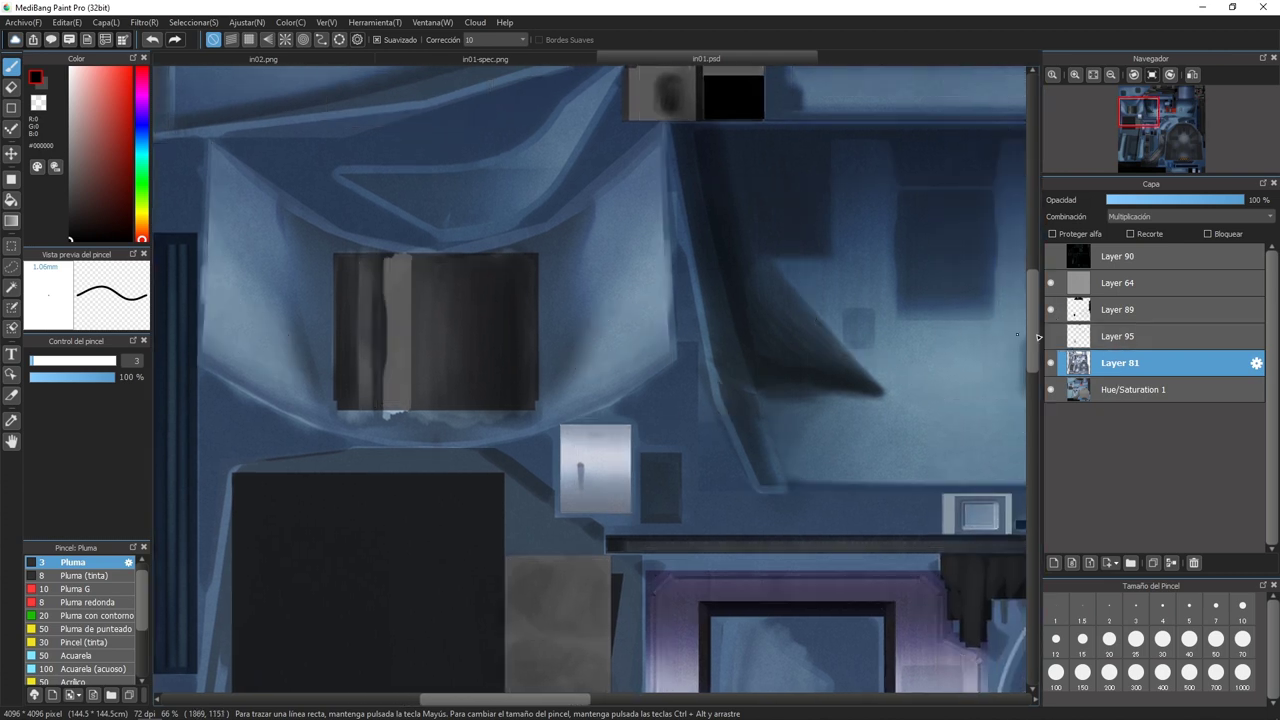
click(1050, 336)
drag(892, 381, 509, 472)
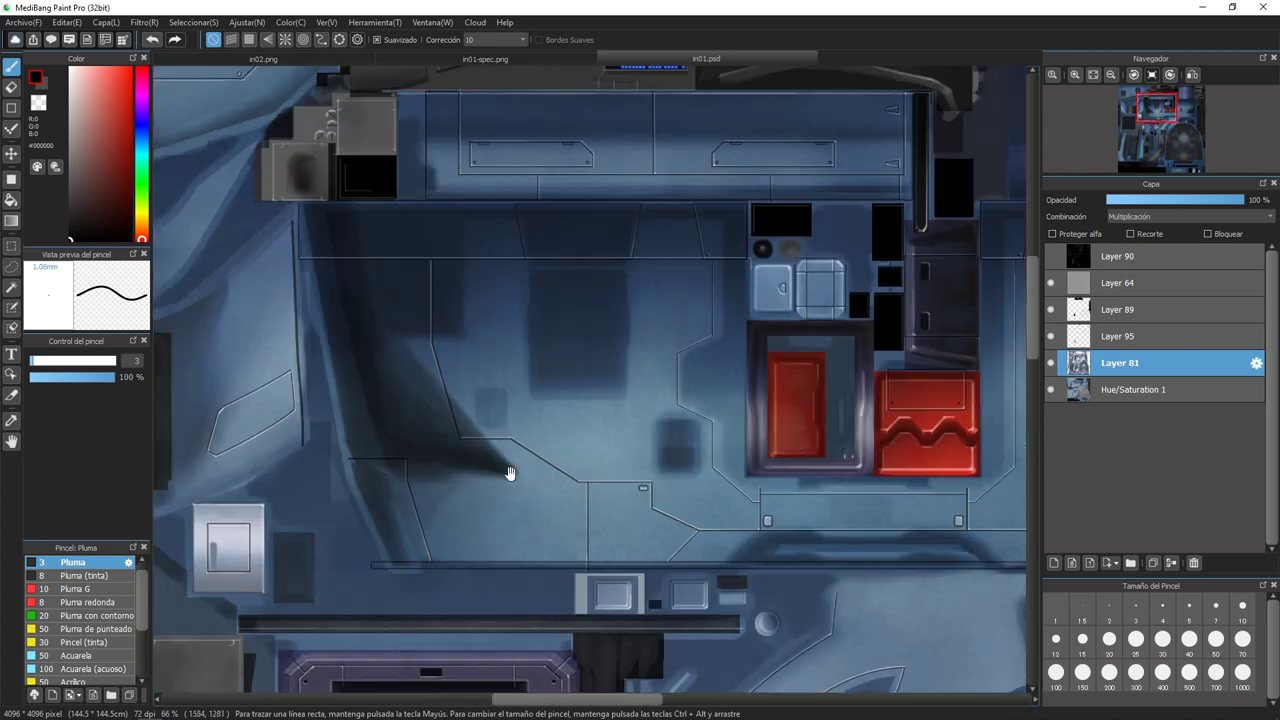
click(1051, 337)
click(1051, 337)
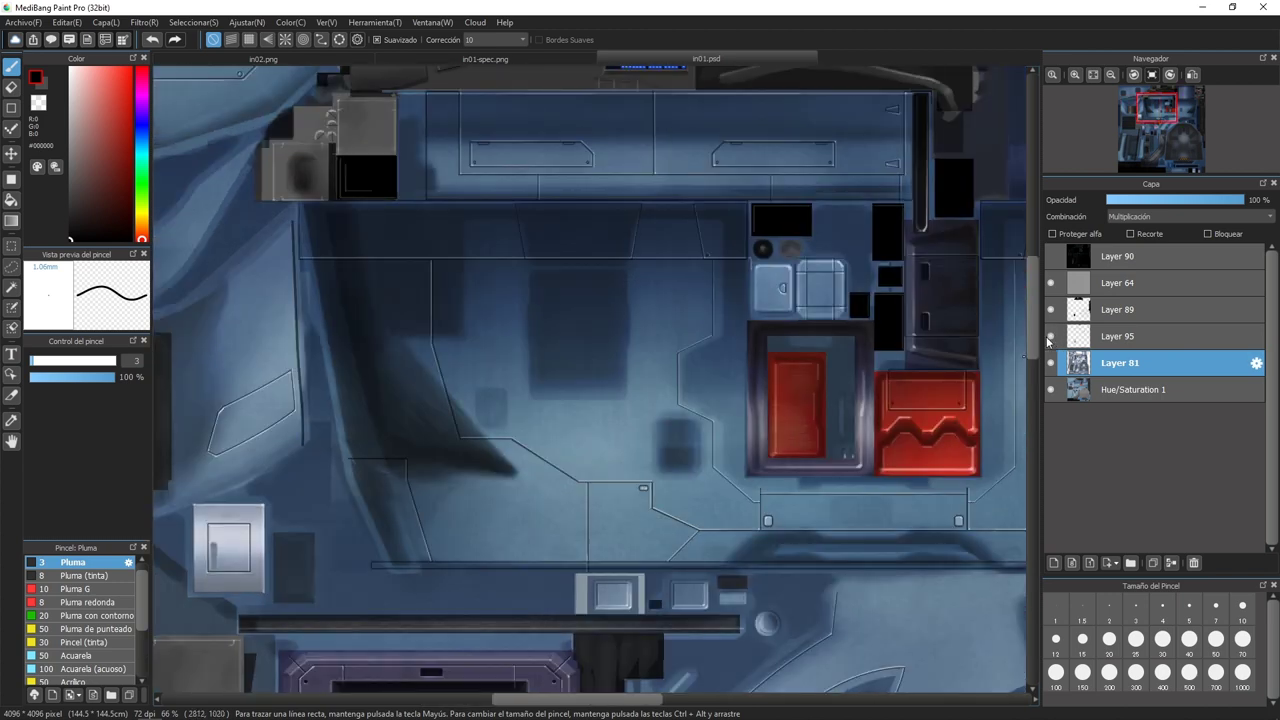
click(1051, 336)
click(1051, 336)
drag(658, 210, 509, 272)
drag(758, 441, 537, 389)
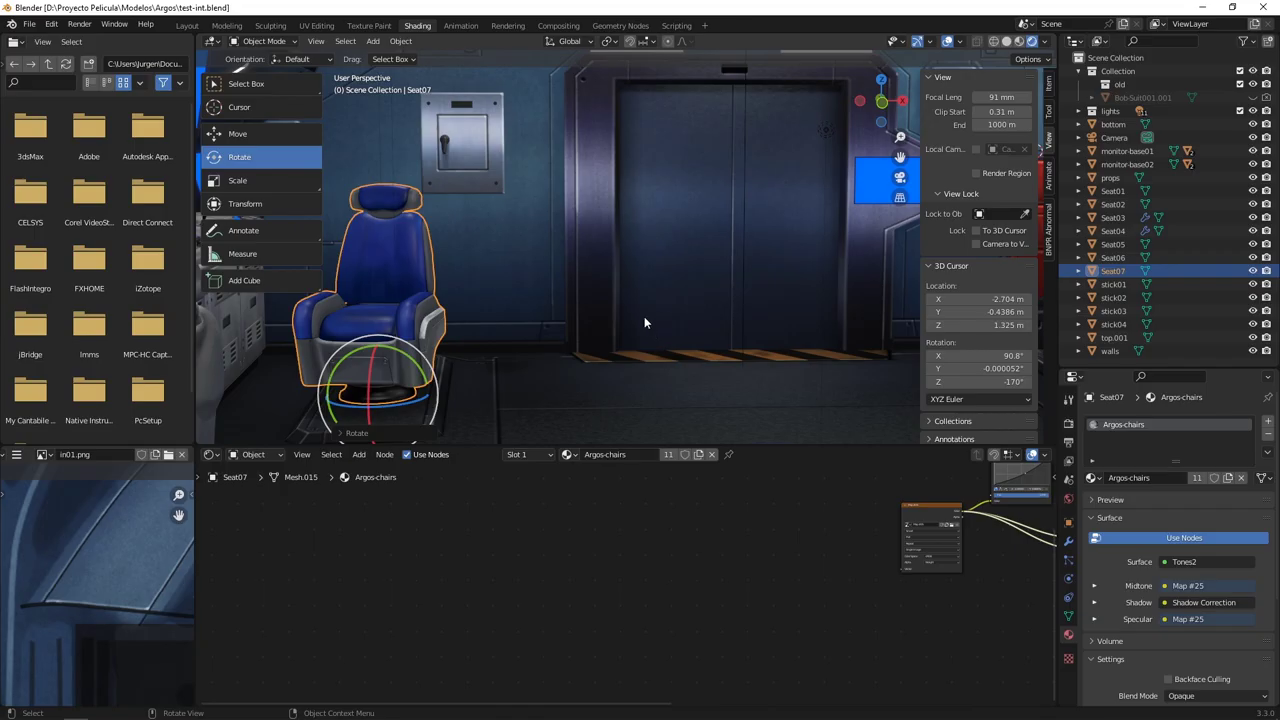
Back in Blender, select the Seat02 chair and move it slightly along the Y axis with the Transform tool.
mouse_move(644, 316)
middle_down()
mouse_move(600, 210)
mouse_move(563, 281)
mouse_move(610, 256)
middle_up()
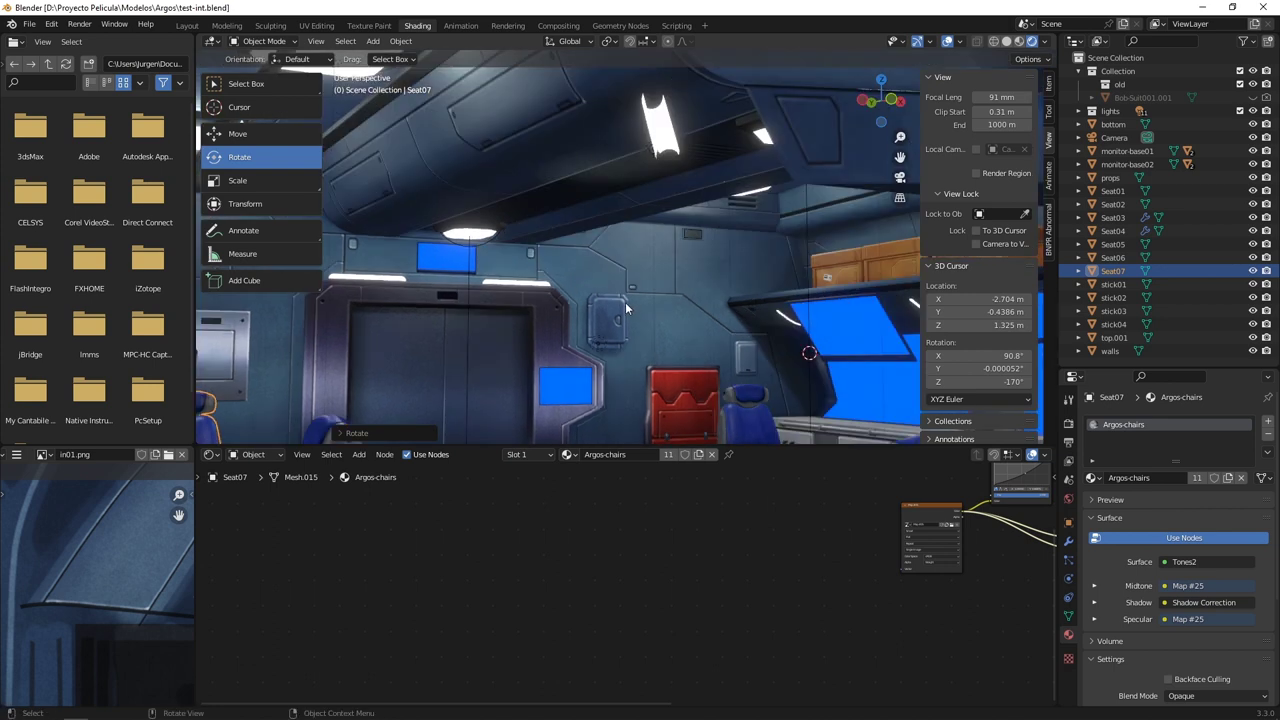
middle_drag(675, 295, 670, 443)
middle_drag(576, 370, 514, 211)
click(514, 211)
click(228, 203)
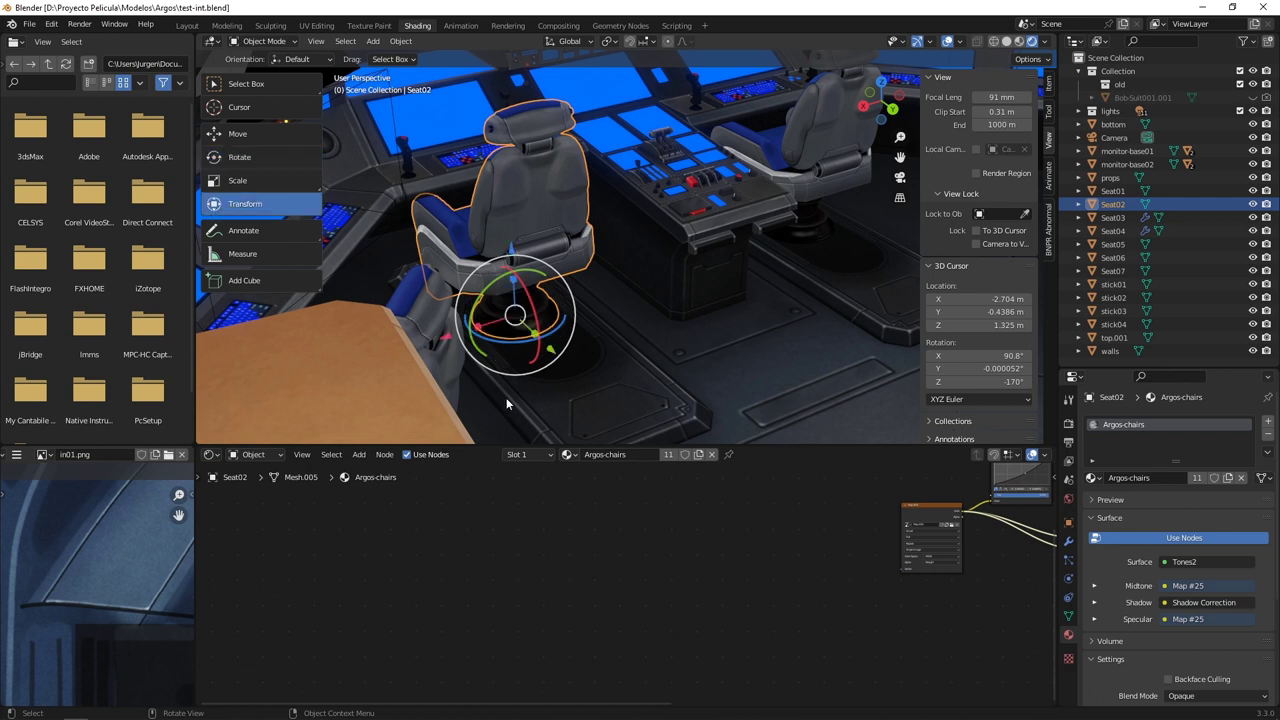
drag(553, 355, 568, 405)
Select the bottom object and examine its Screens material on the cockpit displays.
click(796, 404)
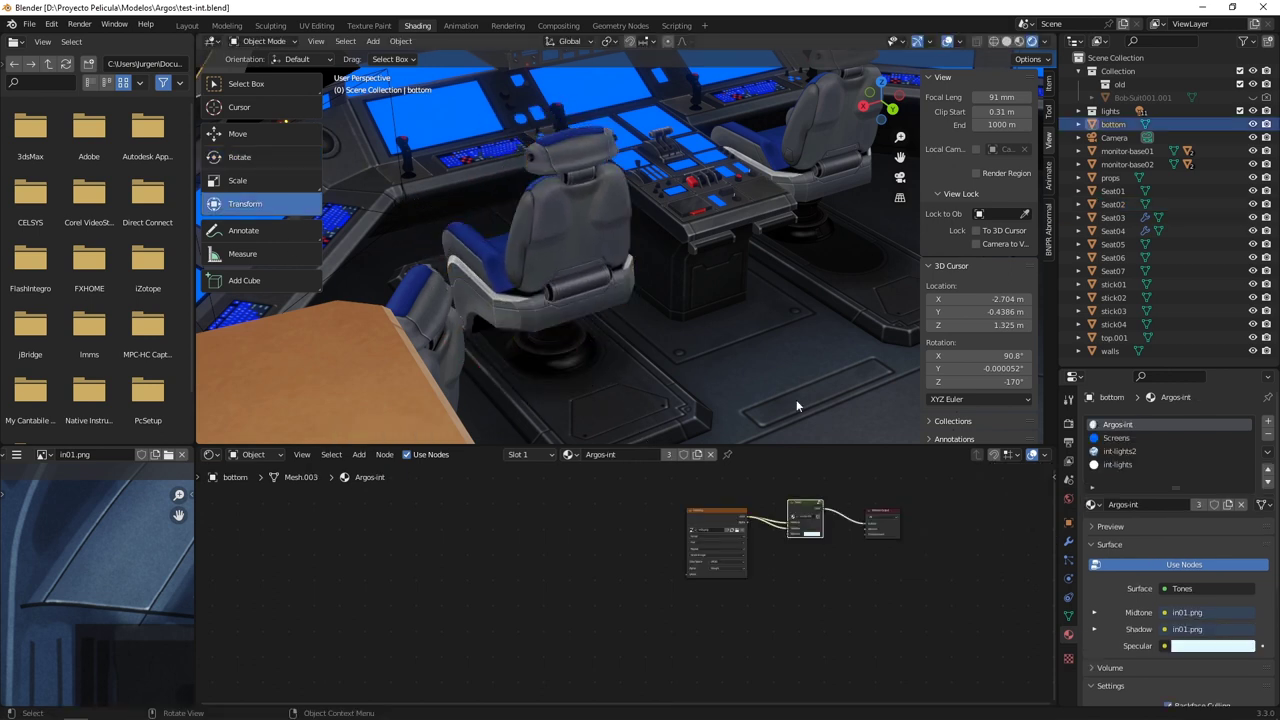
middle_drag(546, 372, 630, 288)
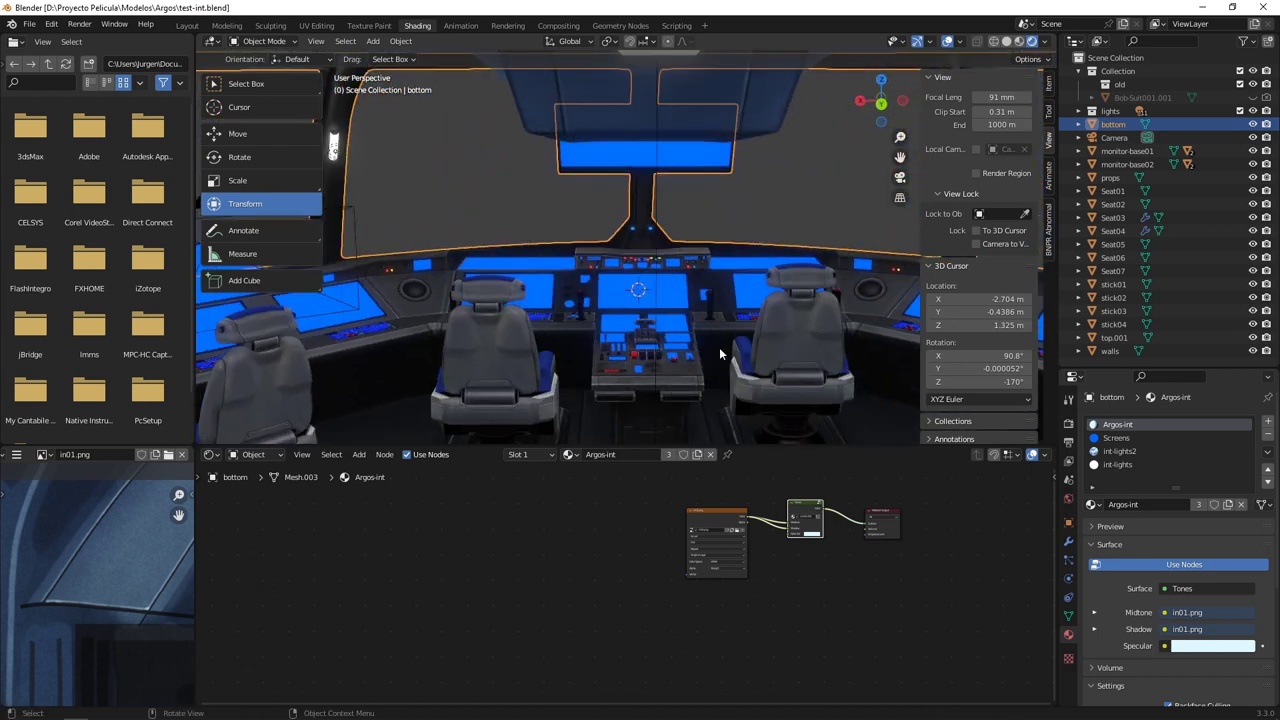
click(1116, 438)
scroll(614, 311, up, 6)
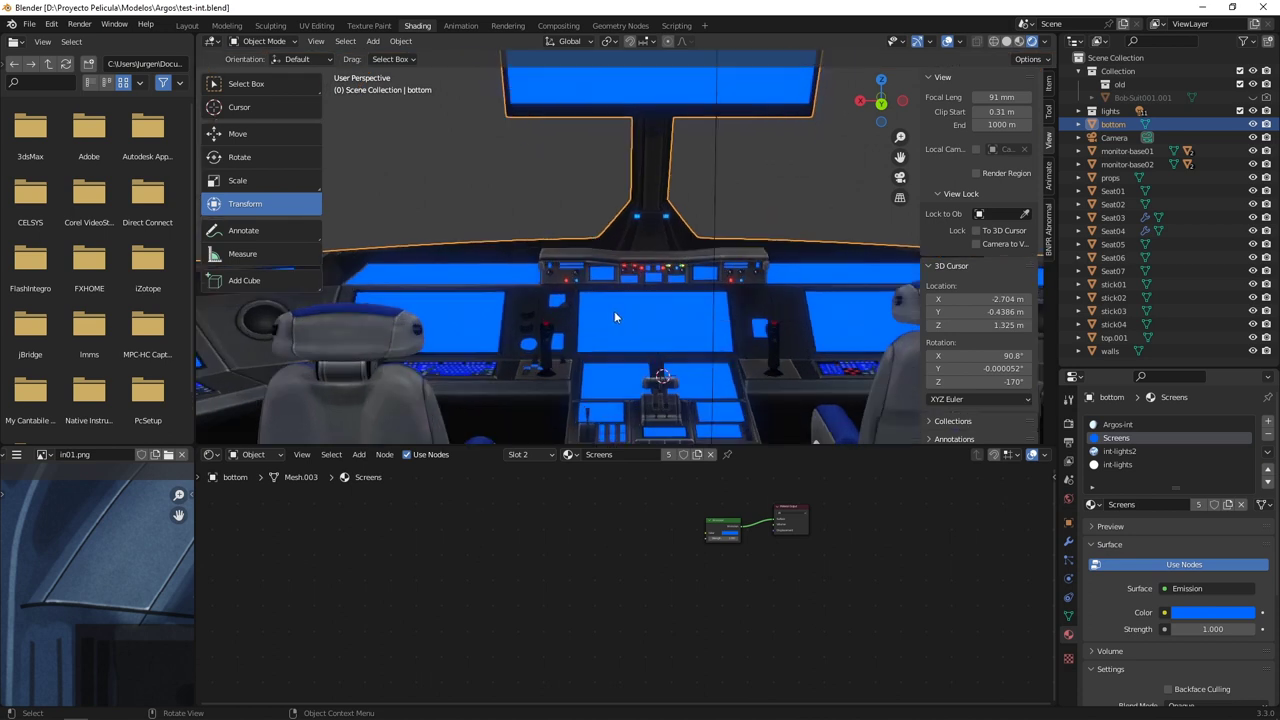
scroll(576, 325, down, 2)
middle_drag(576, 325, 735, 355)
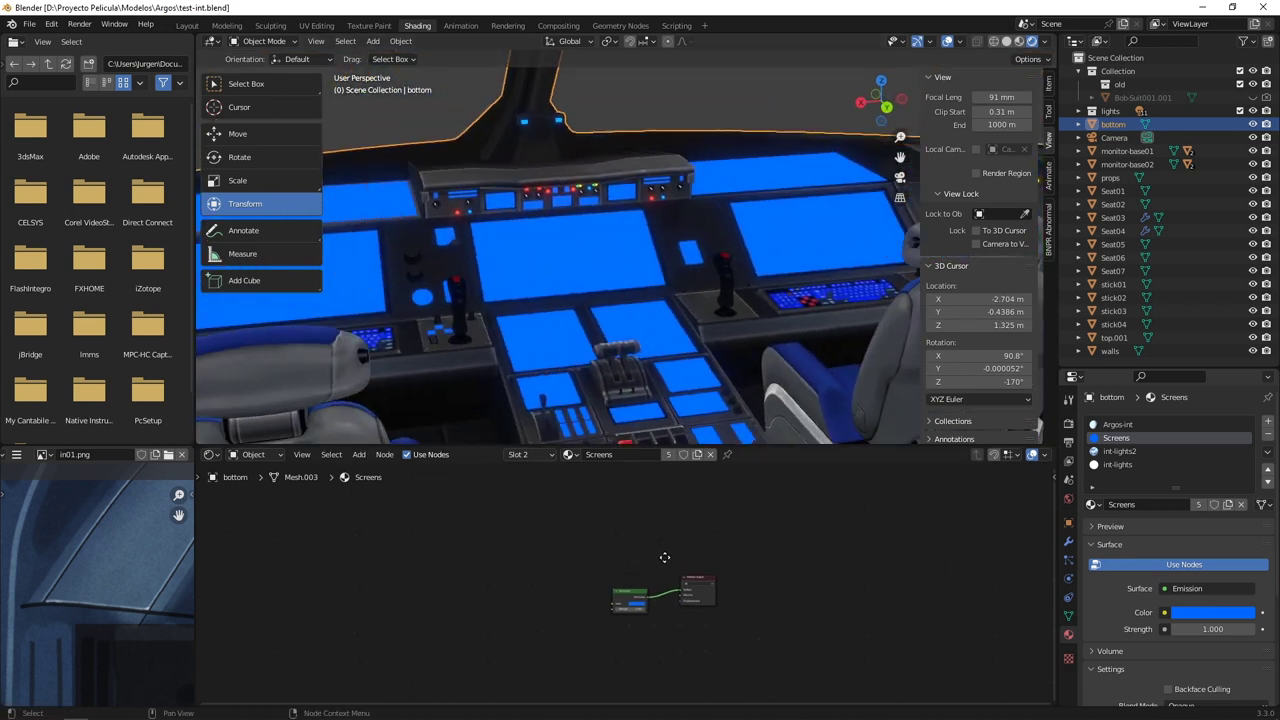
Inspect the Emission node setups of the bottom object's int-lights and int-lights2 materials.
click(1112, 468)
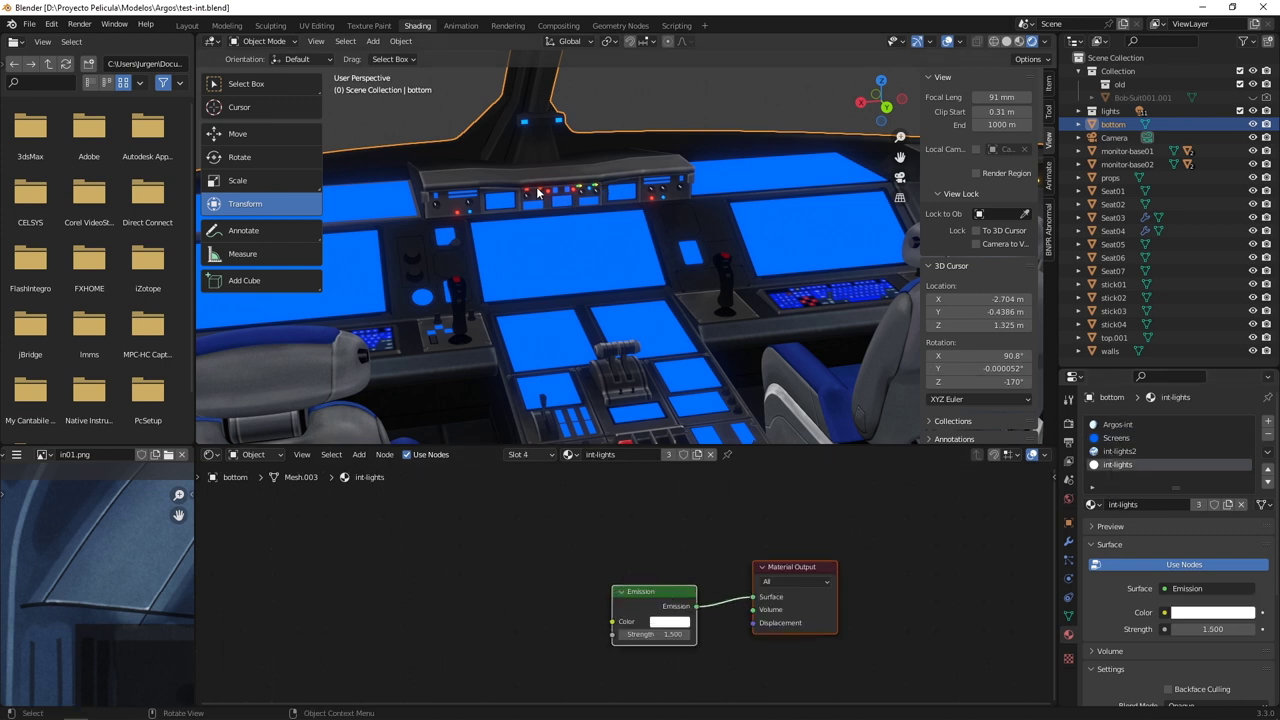
click(1120, 451)
drag(345, 513, 640, 482)
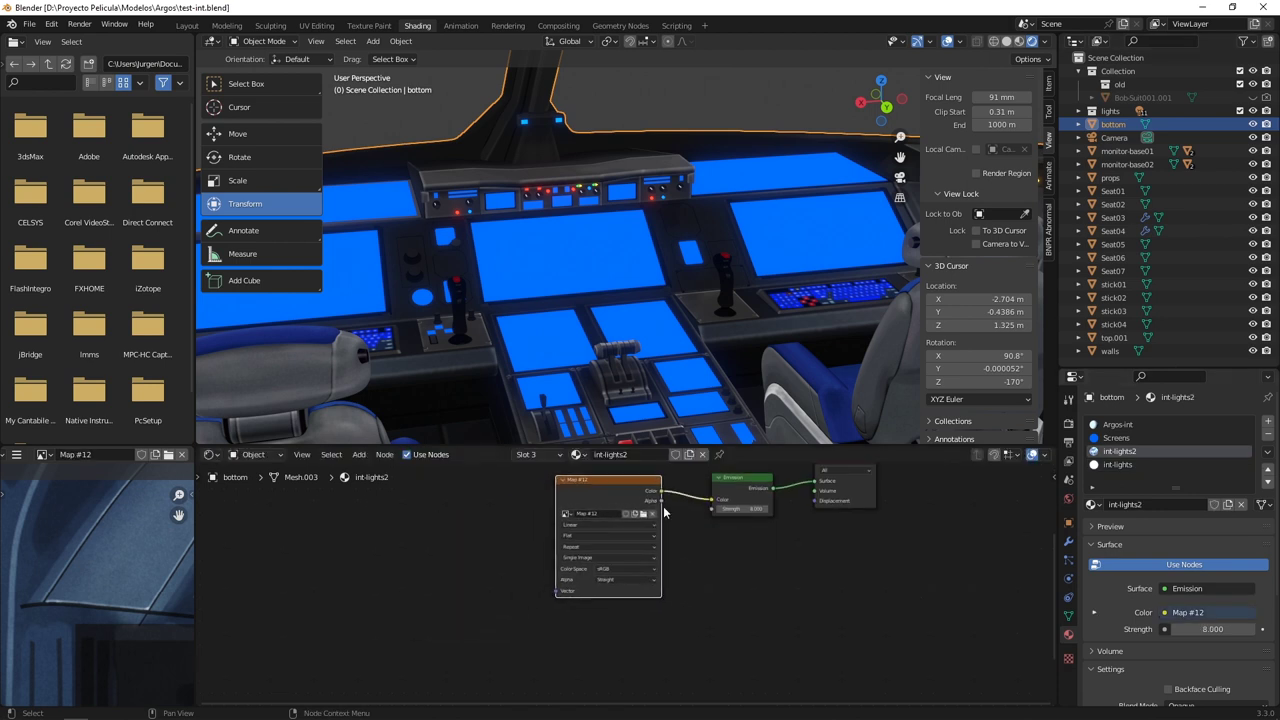
middle_drag(665, 512, 614, 562)
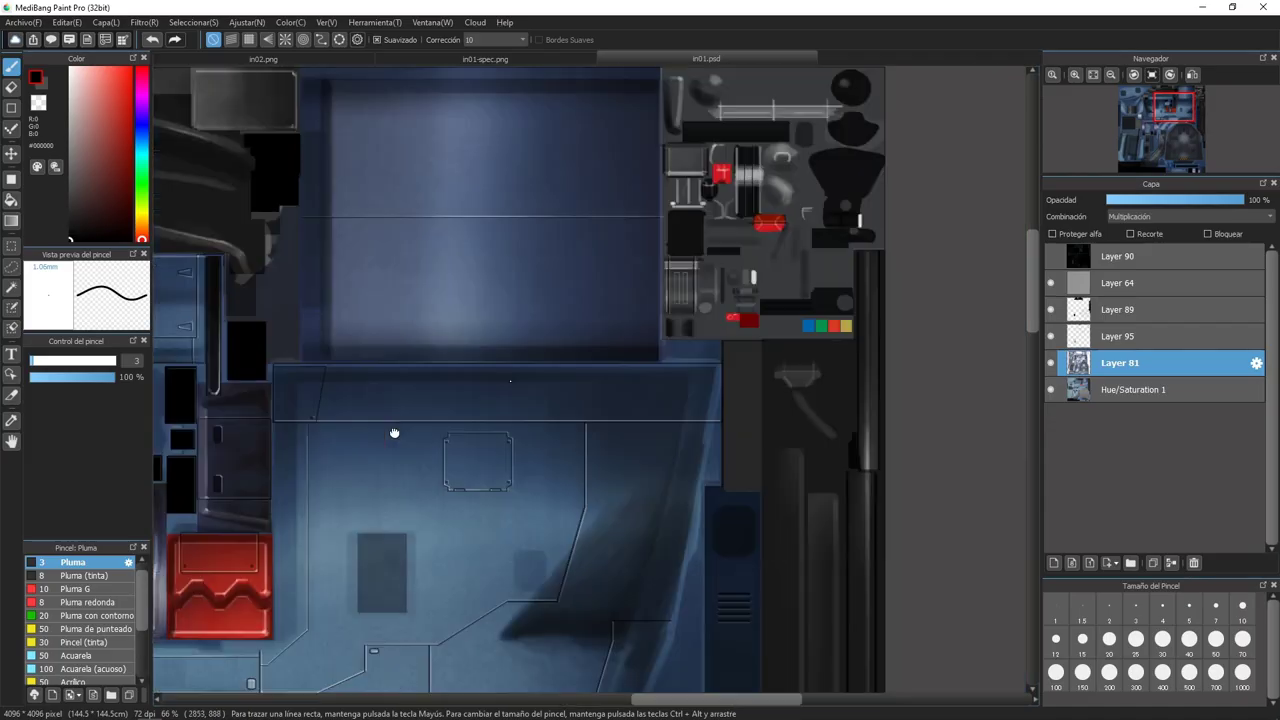
In MediBang Paint Pro, locate the blue, green, red and yellow colour swatches in the in01.psd texture.
scroll(594, 426, down, 3)
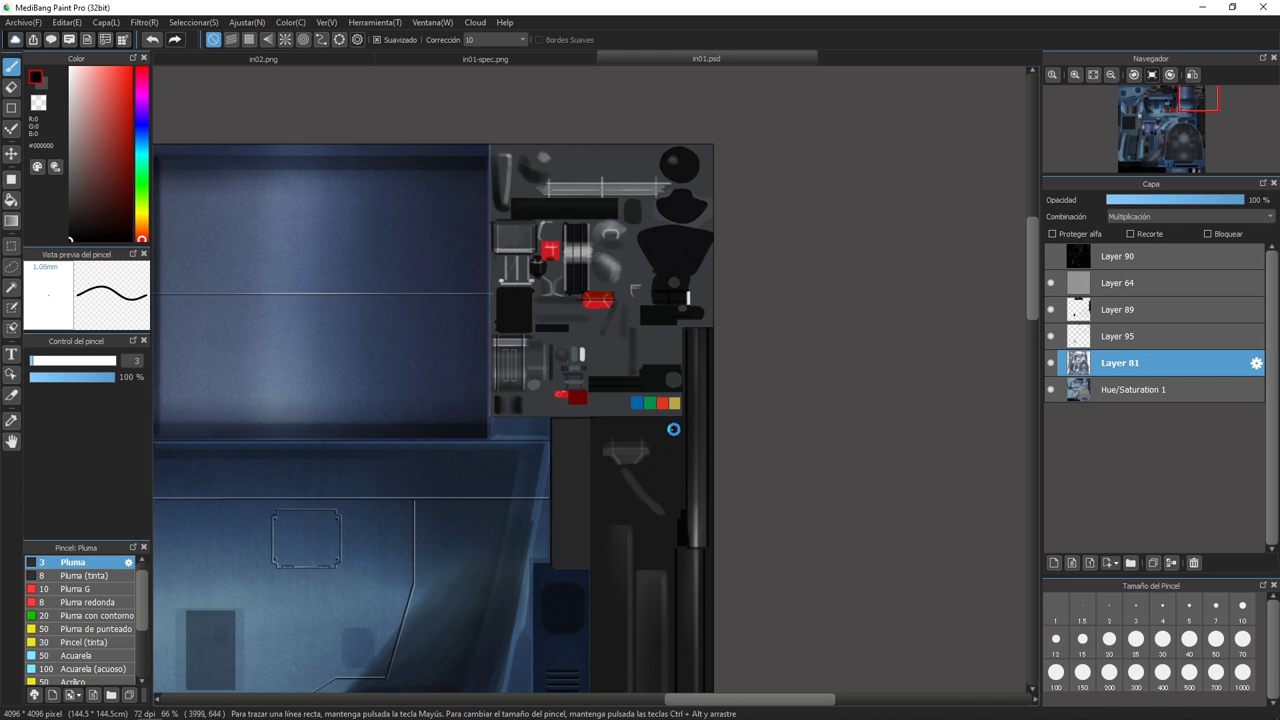
scroll(665, 418, up, 7)
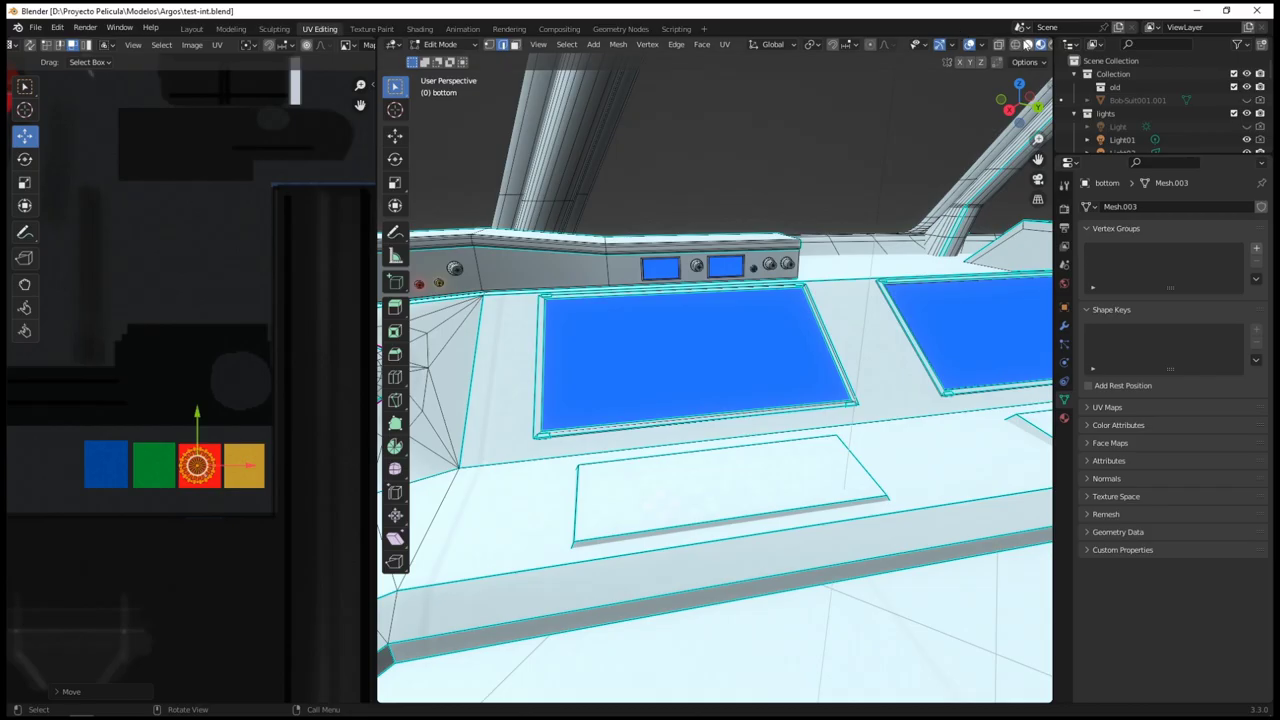
In Blender, show the bottom mesh in rendered shading and look around the cockpit consoles and floor.
click(1049, 47)
middle_drag(829, 308, 711, 329)
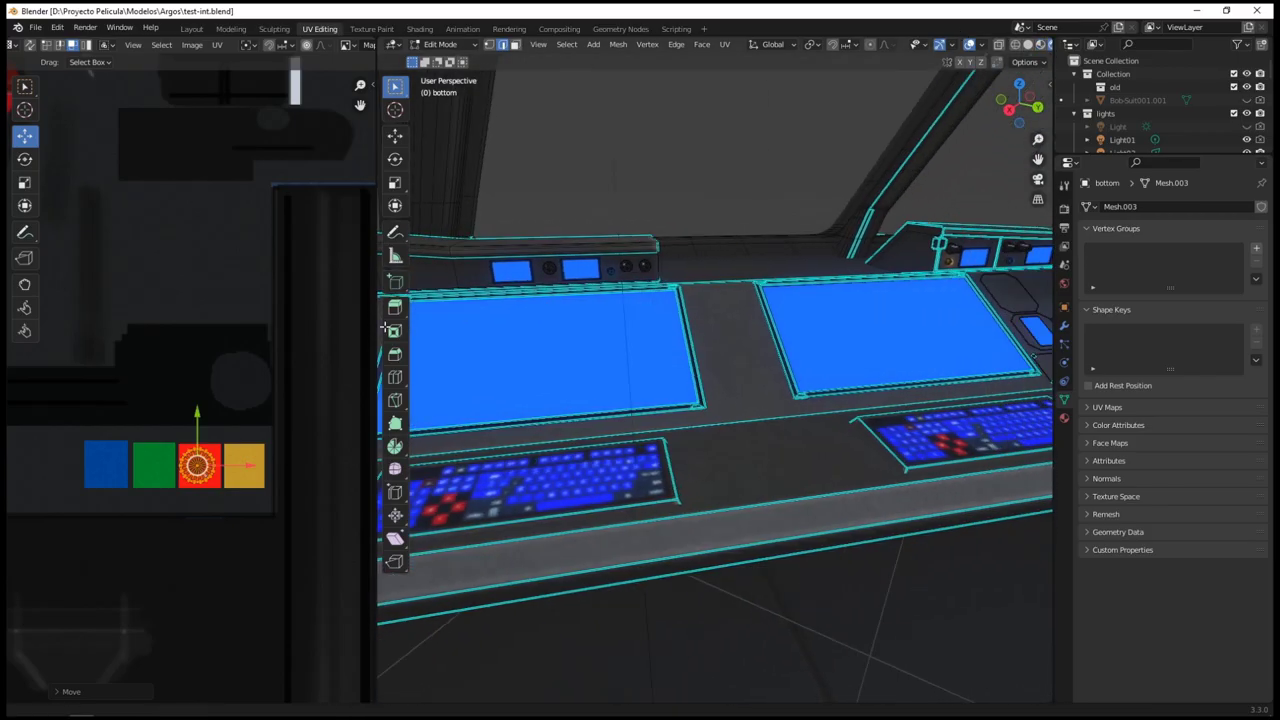
scroll(711, 329, down, 3)
middle_drag(812, 335, 1045, 342)
middle_drag(613, 336, 1050, 375)
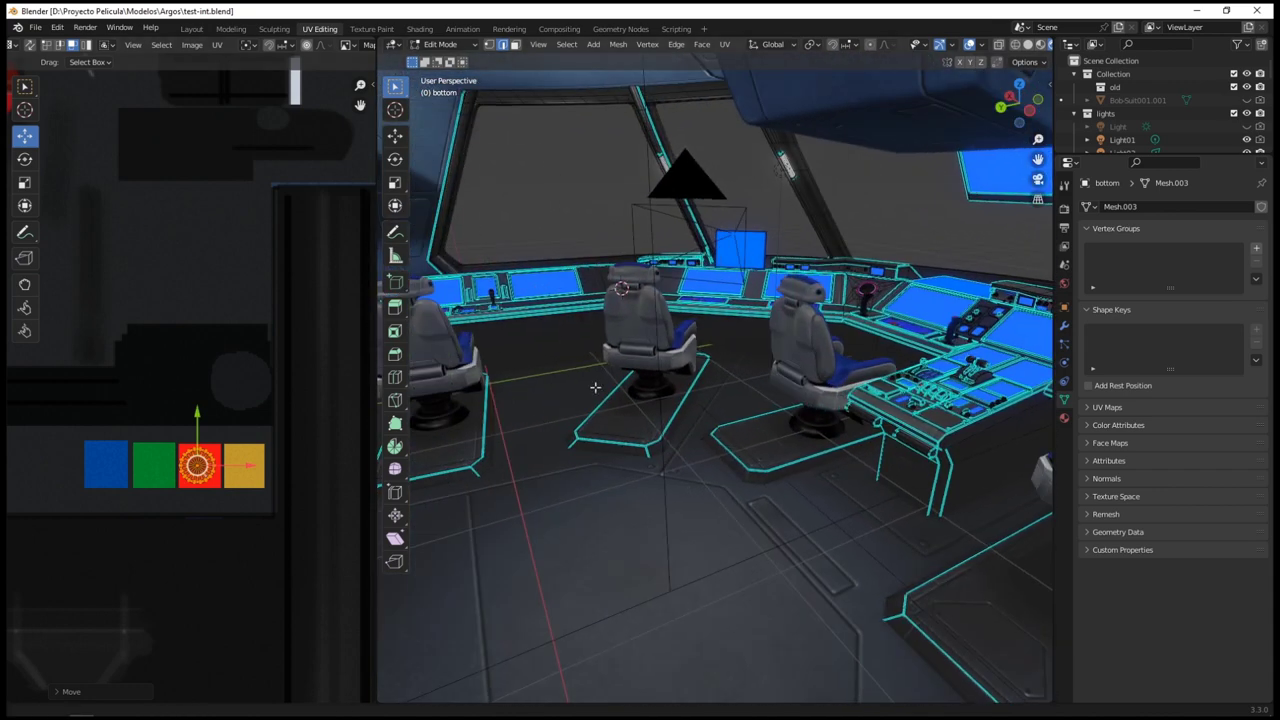
middle_drag(595, 387, 751, 442)
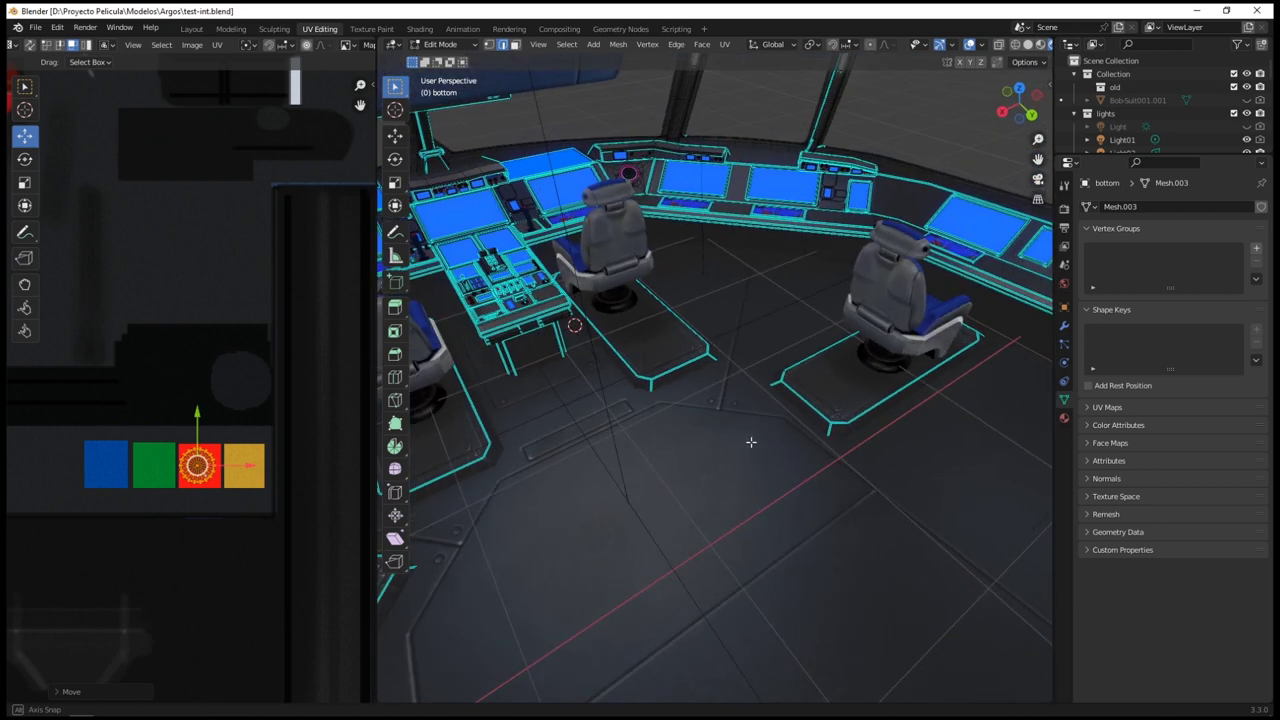
Frame the selected console indicator light, move its UV island onto the blue swatch, and return to Object Mode.
key(KP_Decimal)
scroll(732, 442, down, 10)
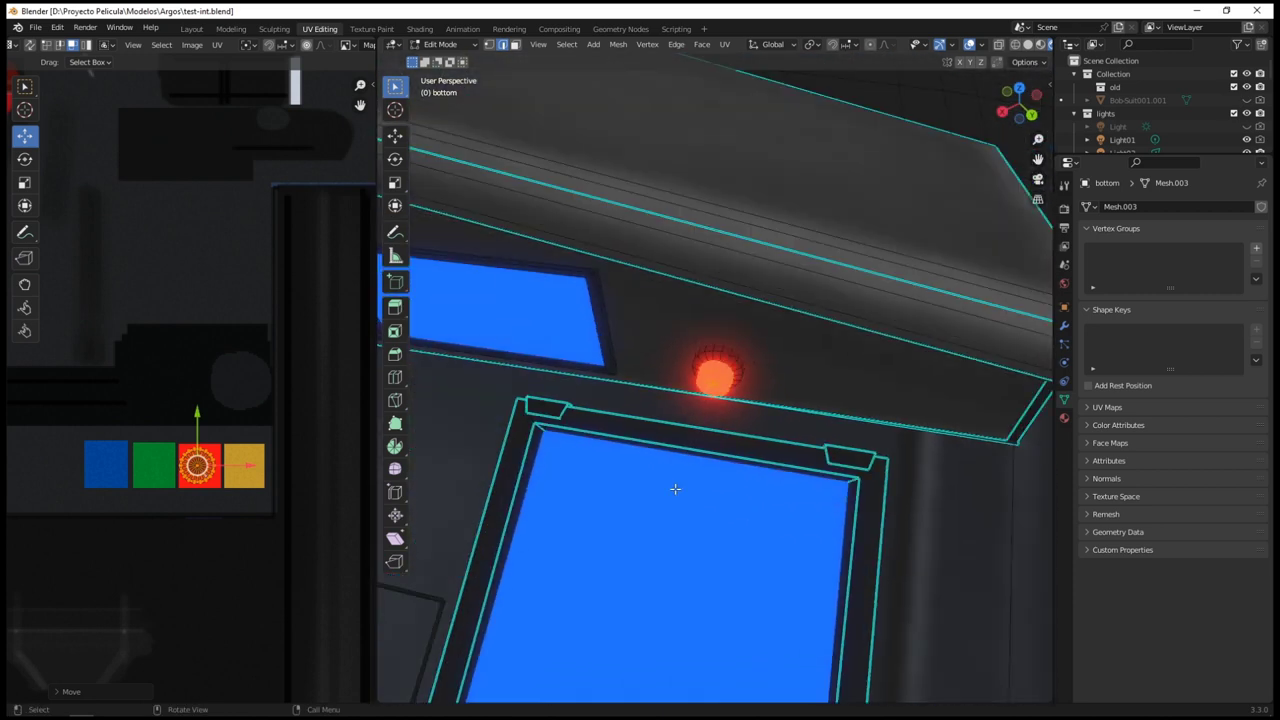
scroll(675, 489, down, 3)
shift+middle_drag(683, 438, 746, 340)
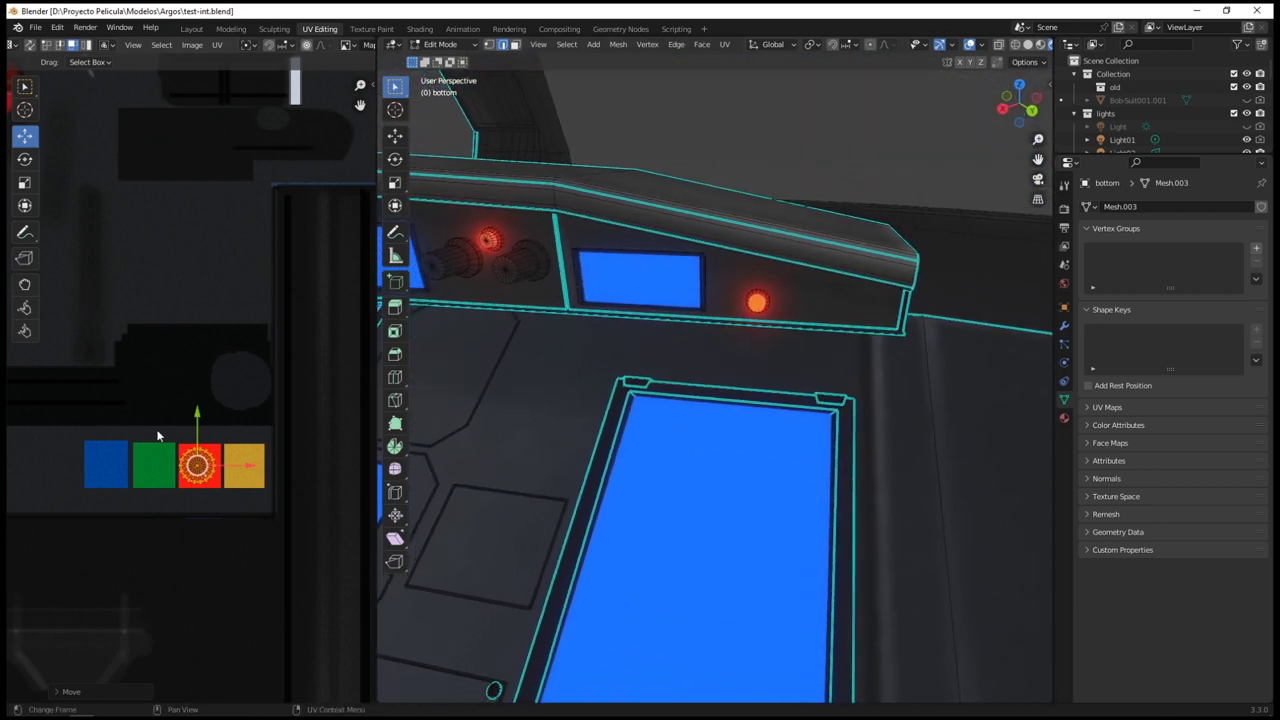
click(300, 472)
drag(282, 476, 215, 474)
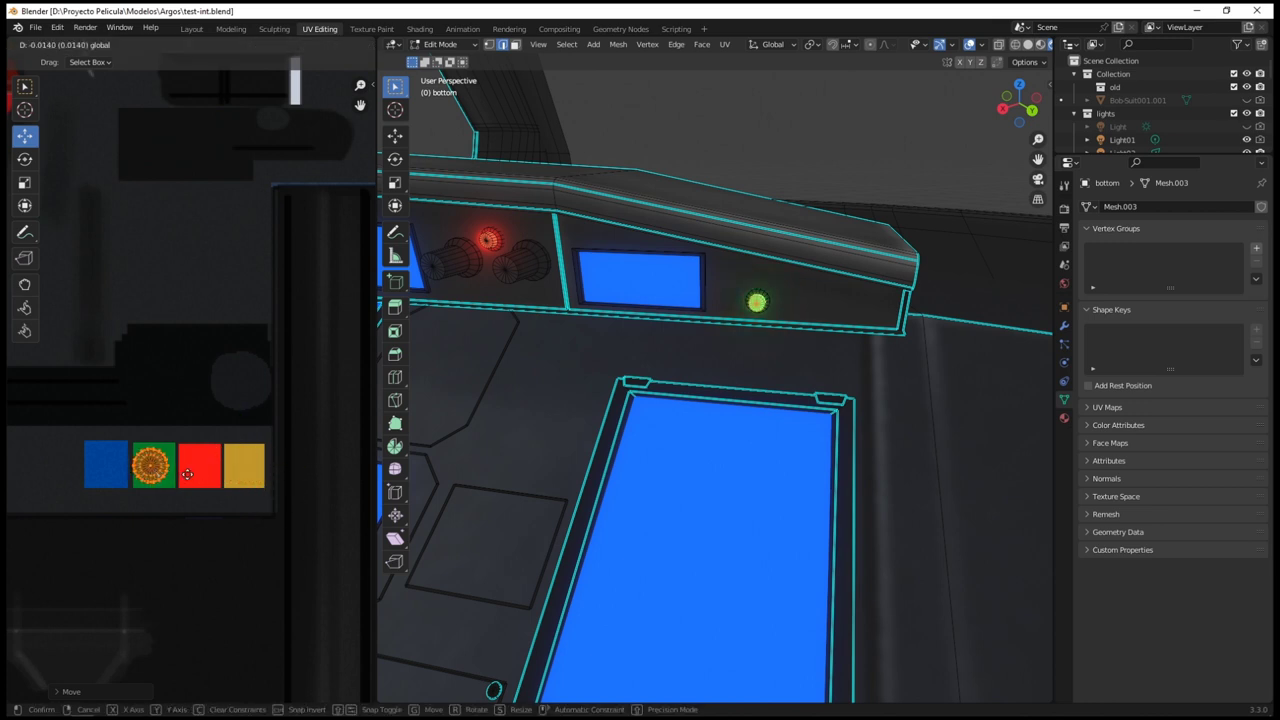
click(145, 477)
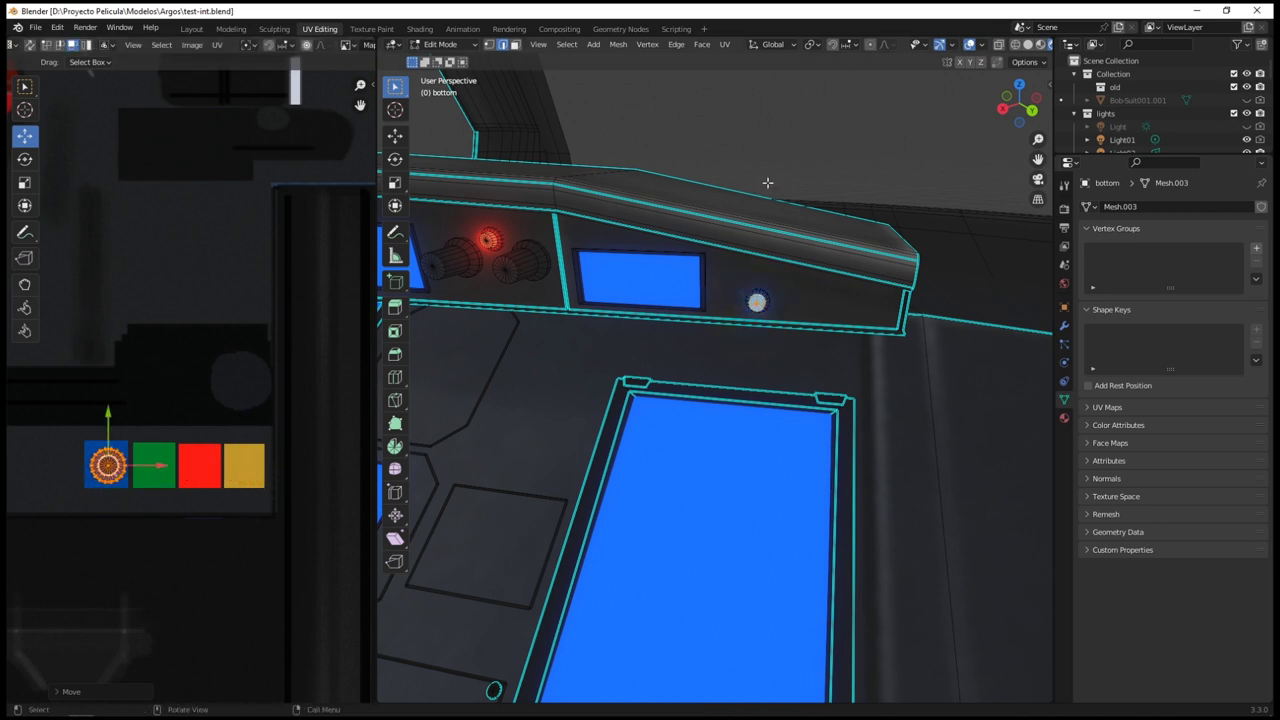
key(Tab)
Examine the recoloured indicator light and the front consoles from a wider view of the cockpit.
scroll(776, 255, down, 10)
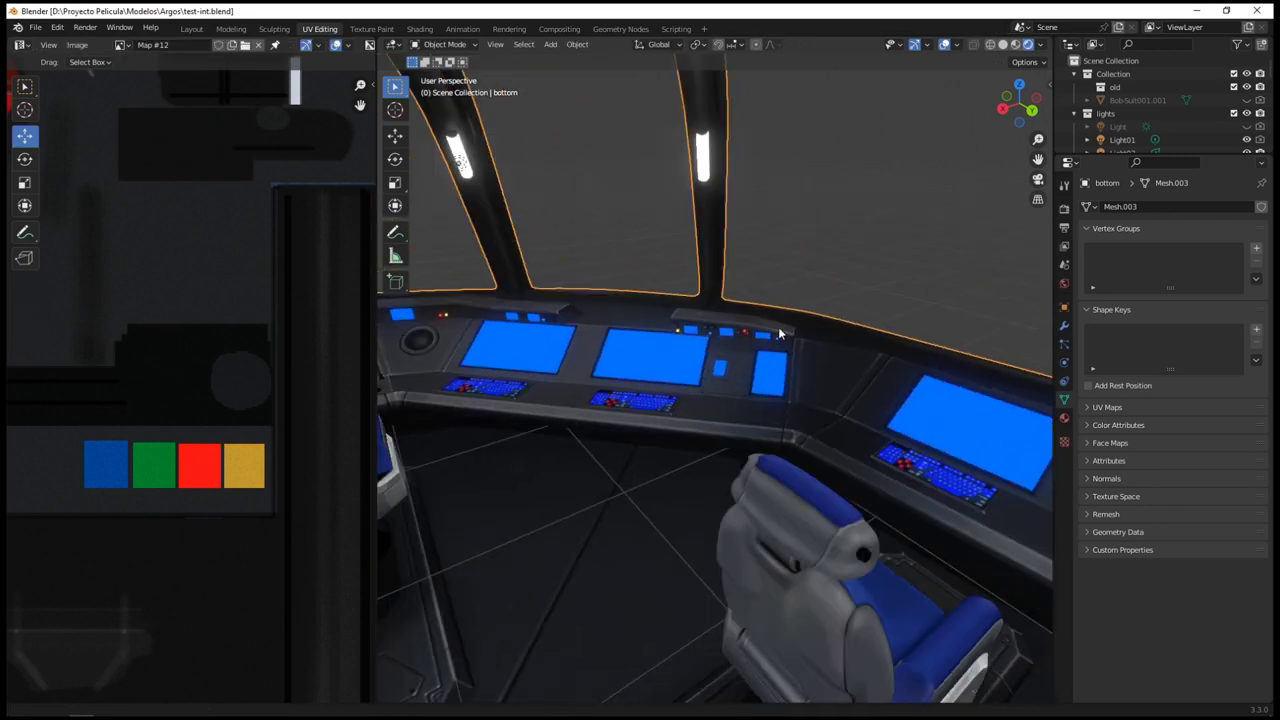
scroll(808, 286, down, 3)
shift+middle_drag(779, 329, 806, 309)
scroll(760, 280, down, 1)
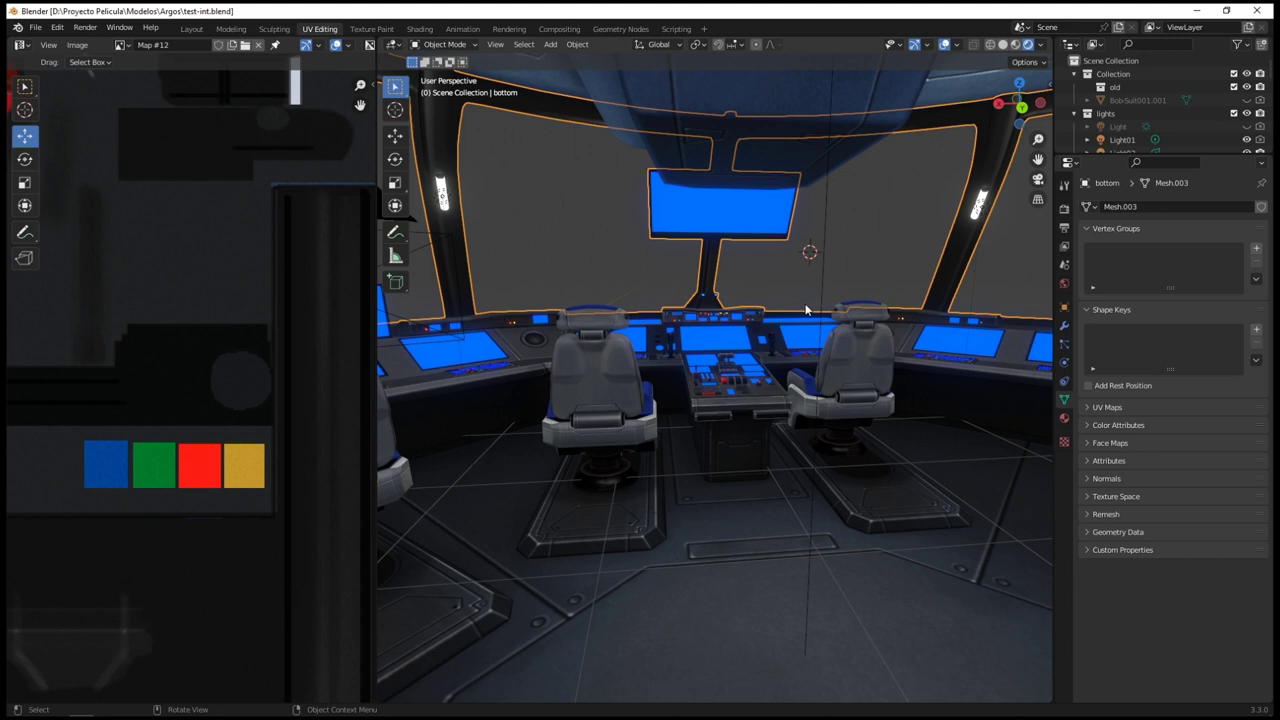
middle_drag(703, 302, 816, 383)
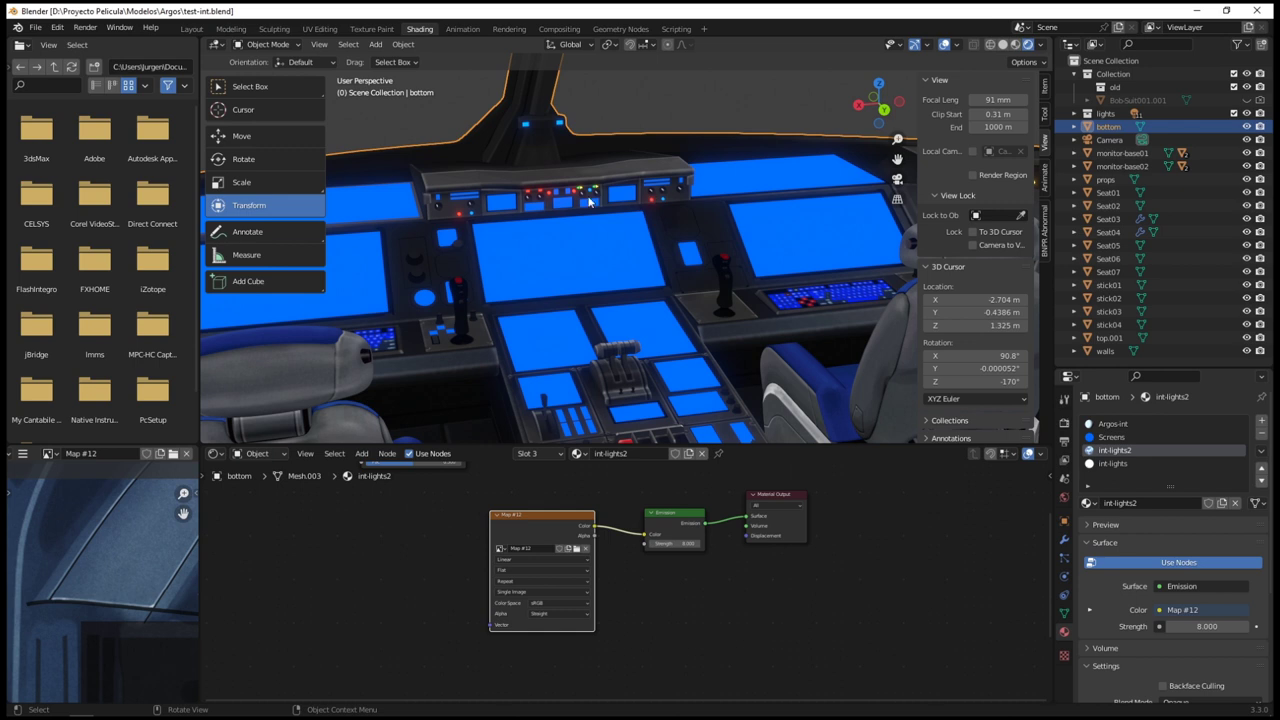
In the Shading workspace, examine the rear cockpit's door, walls, ceiling lights, shelves and side workstations from several angles.
mouse_move(690, 240)
middle_down()
mouse_move(680, 220)
mouse_move(731, 215)
mouse_move(718, 248)
mouse_move(698, 252)
middle_up()
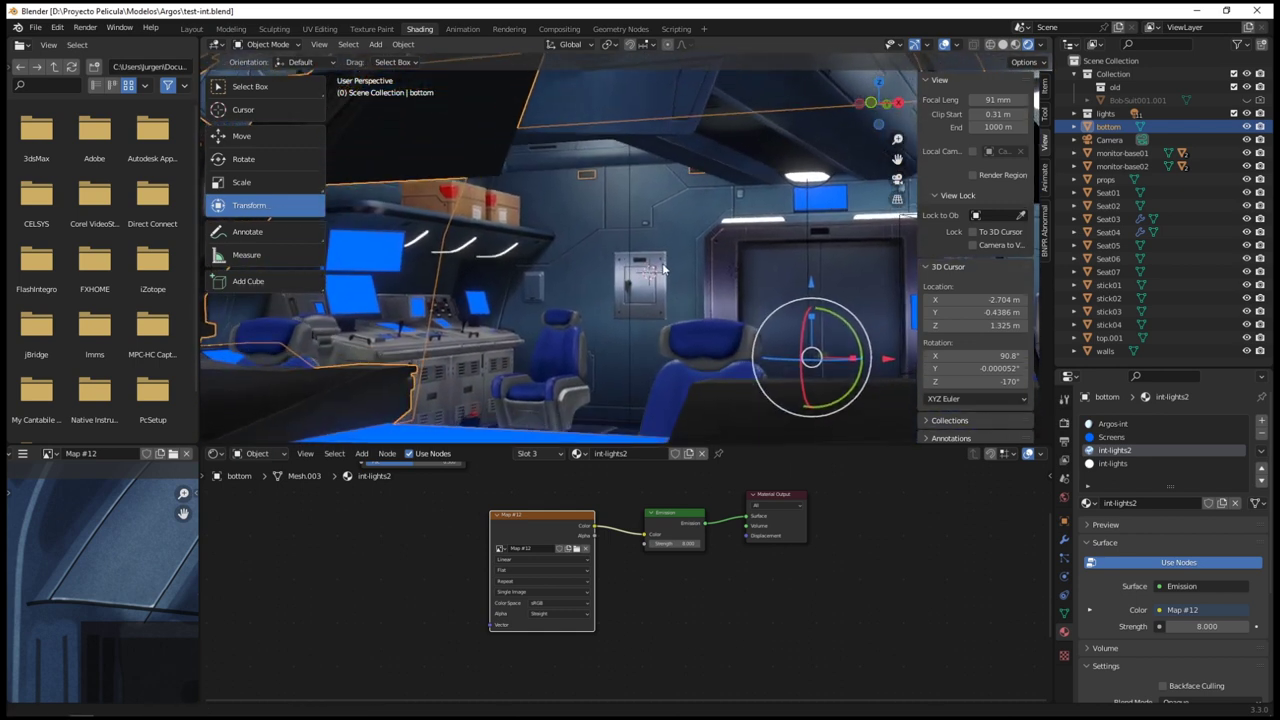
middle_drag(460, 218, 731, 343)
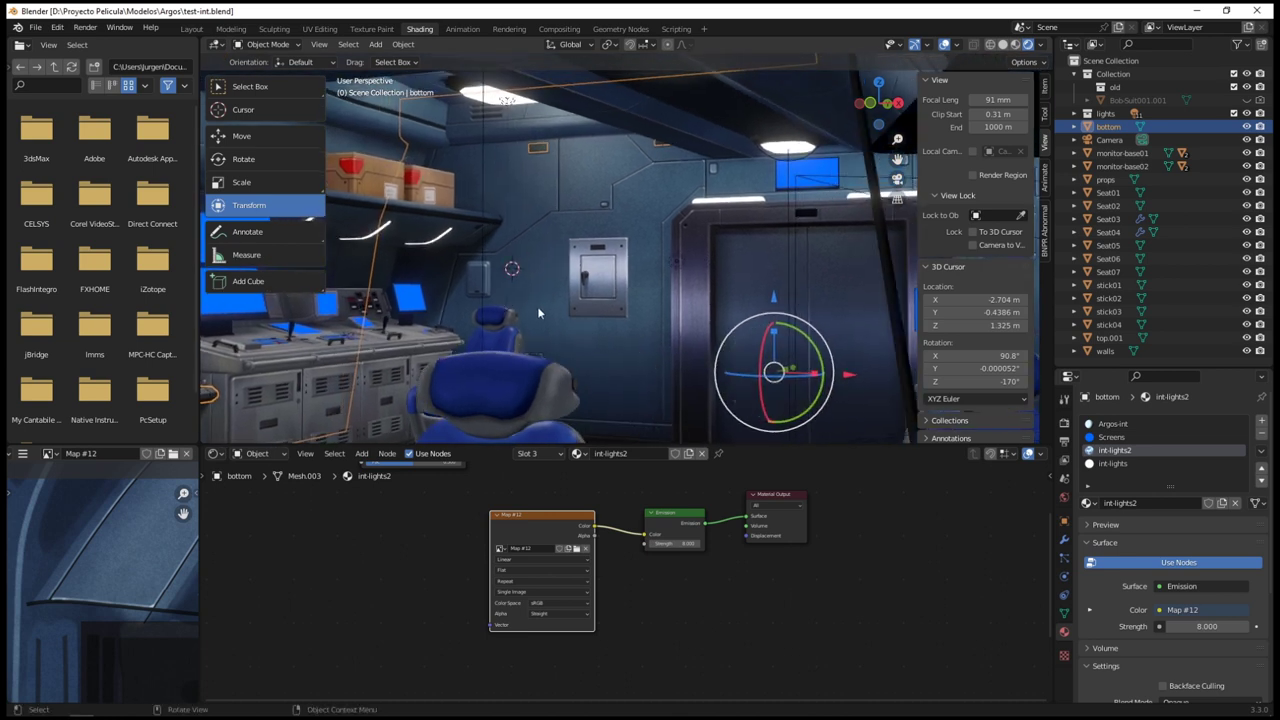
middle_drag(538, 310, 672, 335)
scroll(590, 311, down, 5)
scroll(621, 327, up, 4)
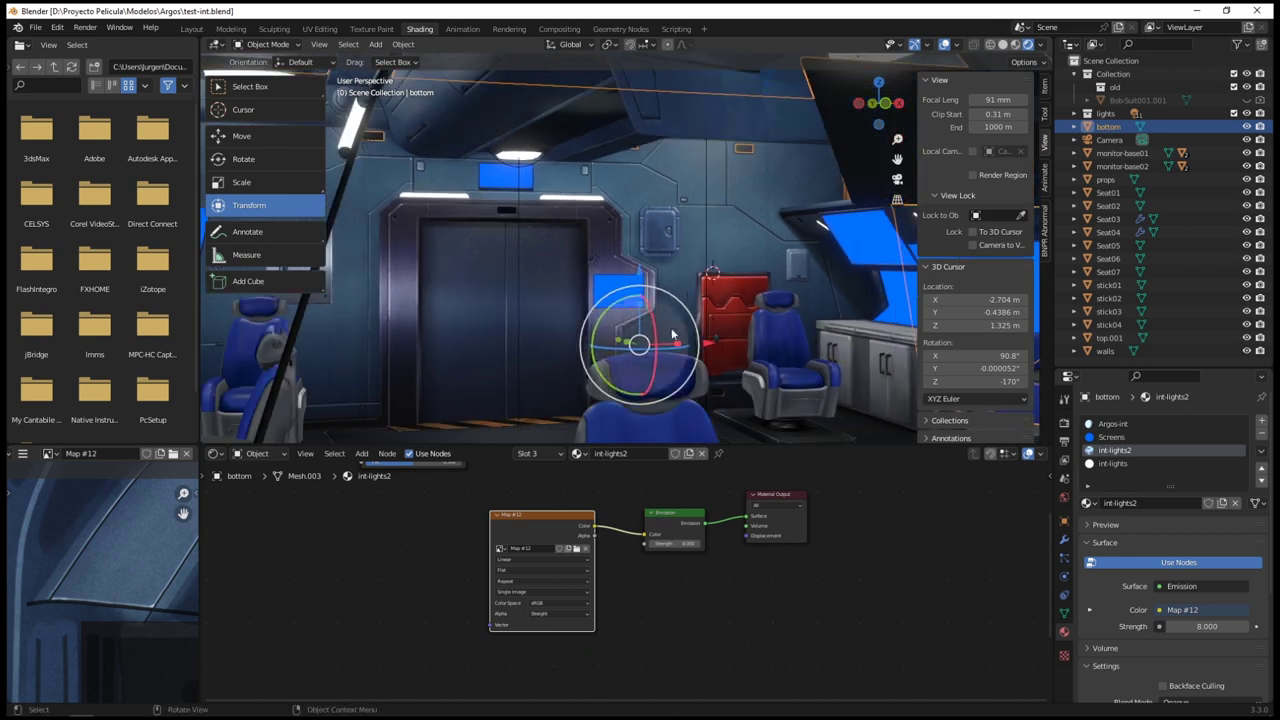
middle_drag(749, 348, 712, 291)
scroll(550, 304, up, 4)
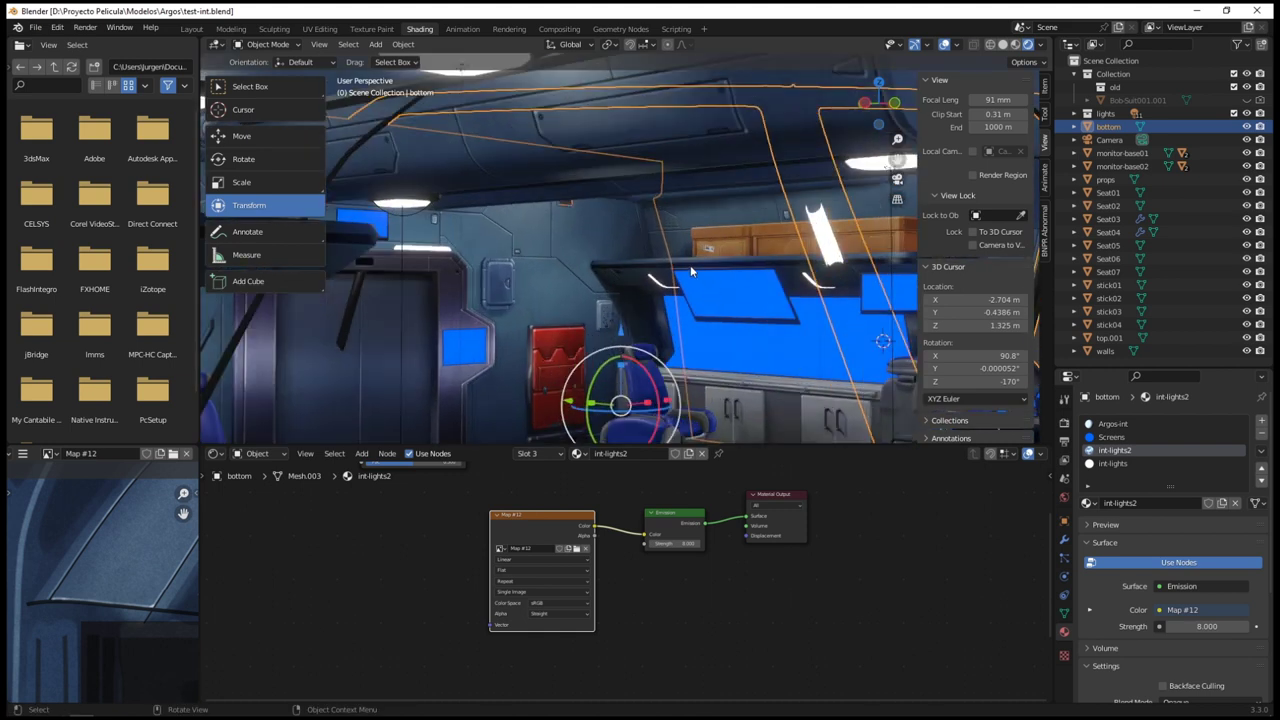